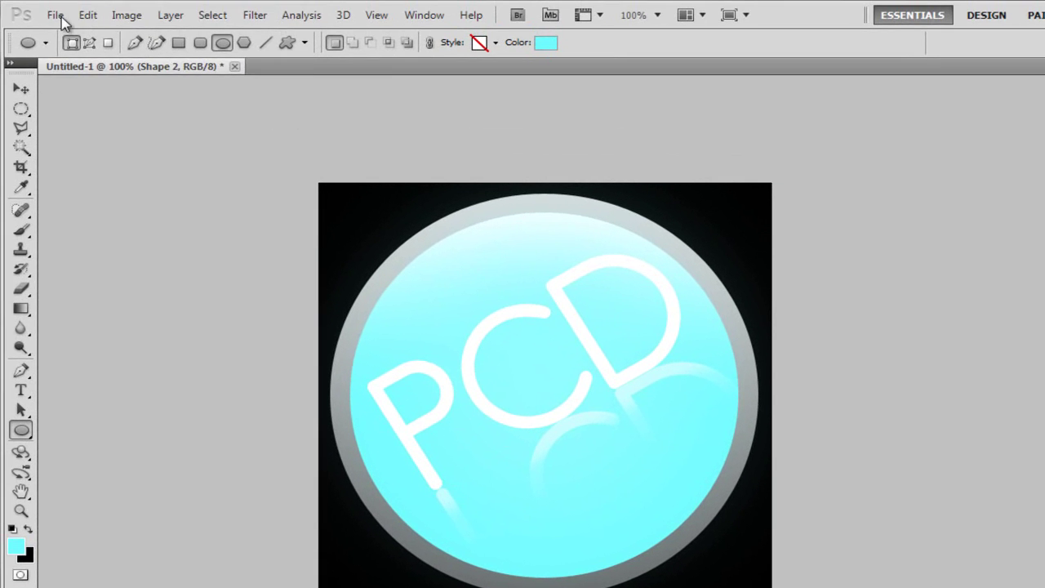
- Create a new 500×500-pixel document and fill its whole canvas with black
click(0, 0)
click(74, 34)
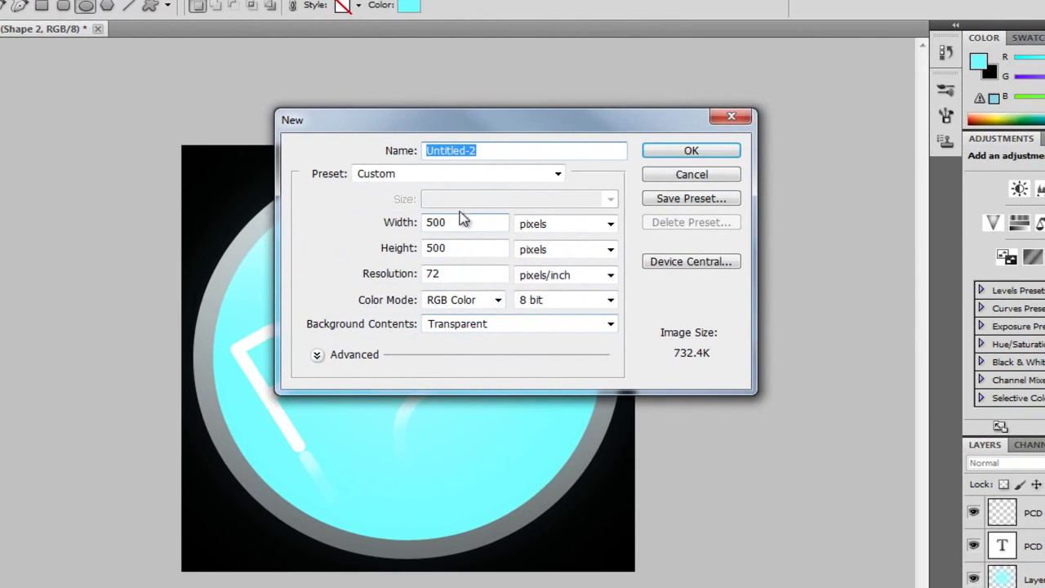
click(464, 222)
click(466, 248)
click(692, 151)
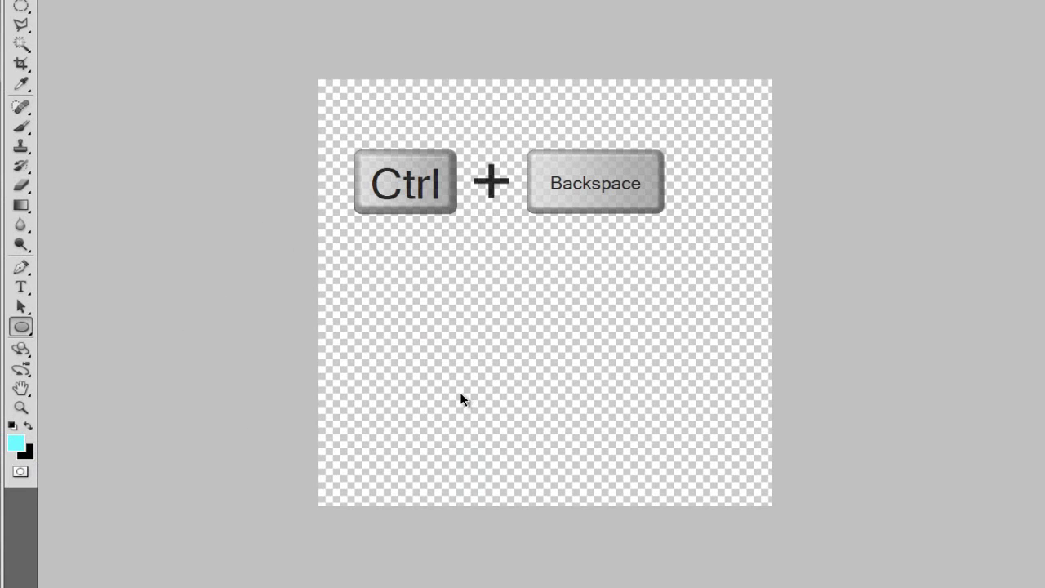
key(ctrl+BackSpace)
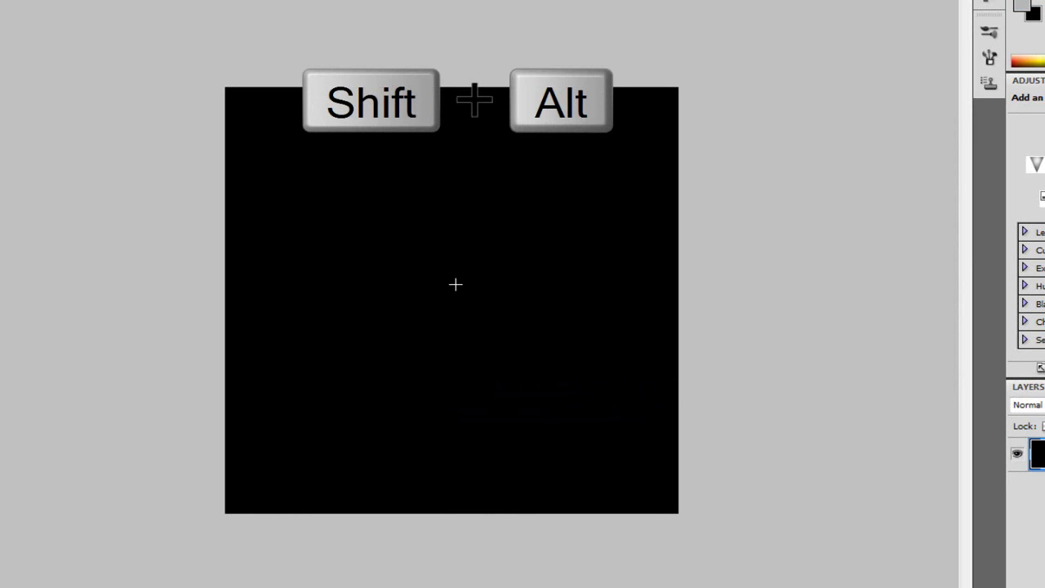
- Draw a large grey b7b7b7 circle shape layer centred on the black canvas
drag(456, 284, 685, 498)
key(space)
key(ctrl+shift+alt+n)
key(alt+BackSpace)
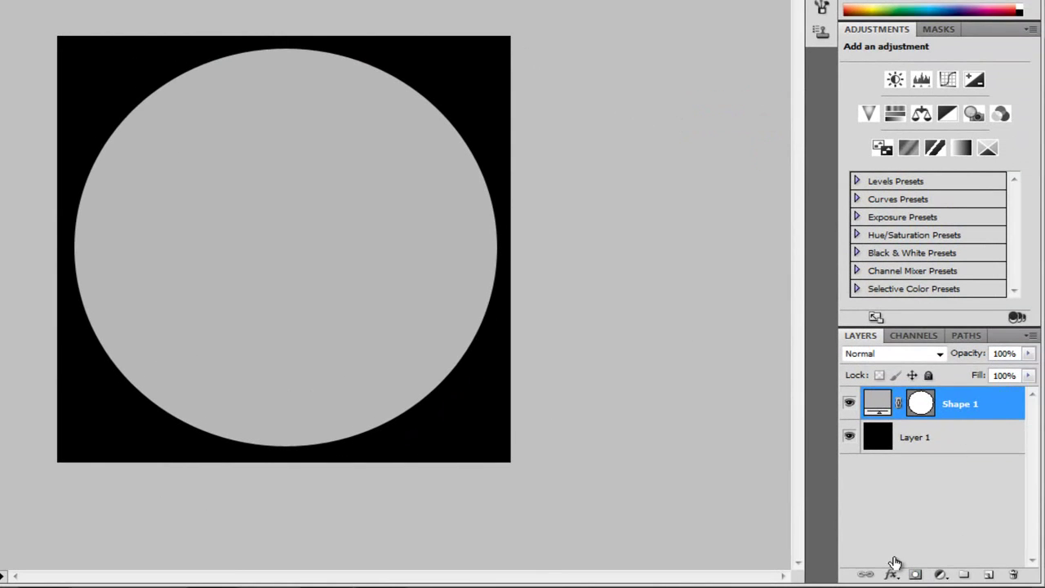
- Apply a 90° Gradient Overlay to the circle, from dark grey 3f3f3f to pale pink d6c1c1
click(891, 575)
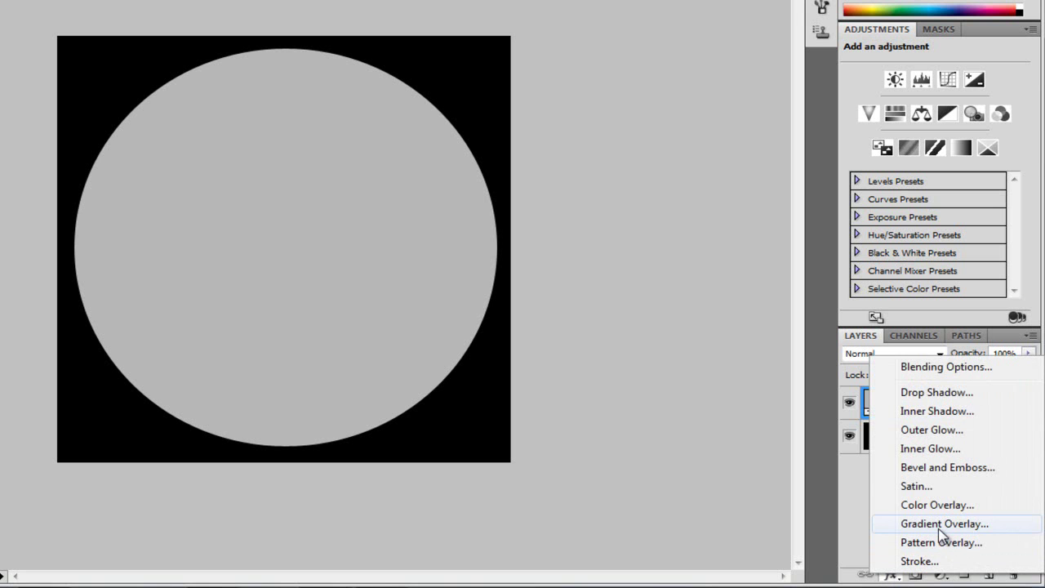
click(940, 529)
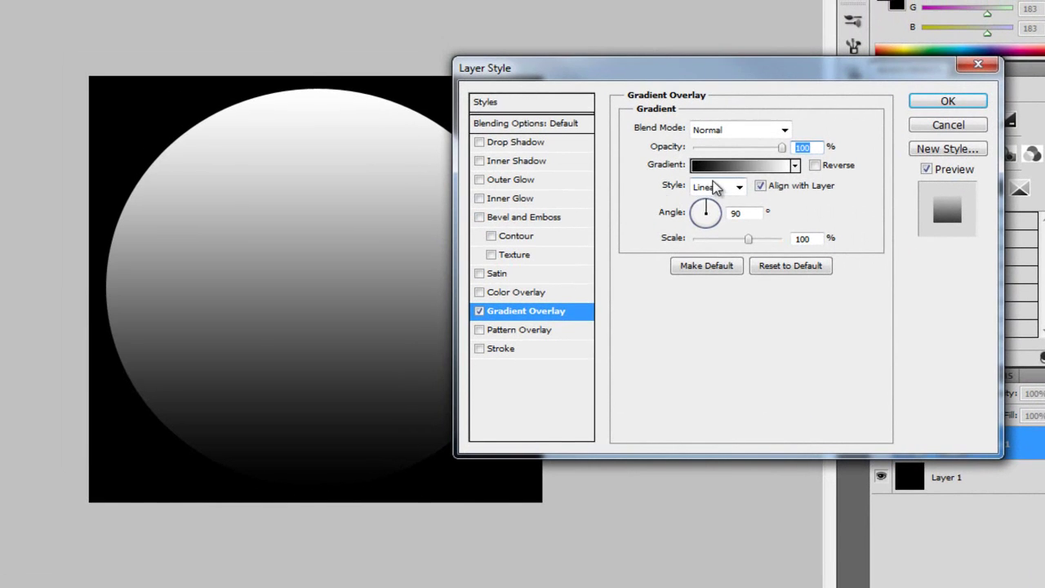
click(723, 167)
click(446, 338)
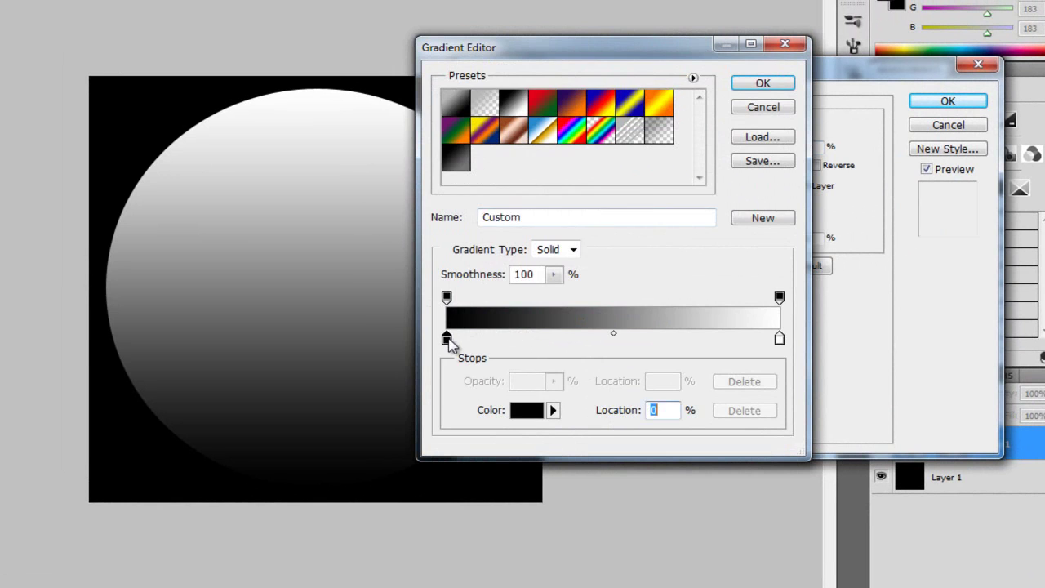
double_click(447, 338)
drag(357, 205, 320, 289)
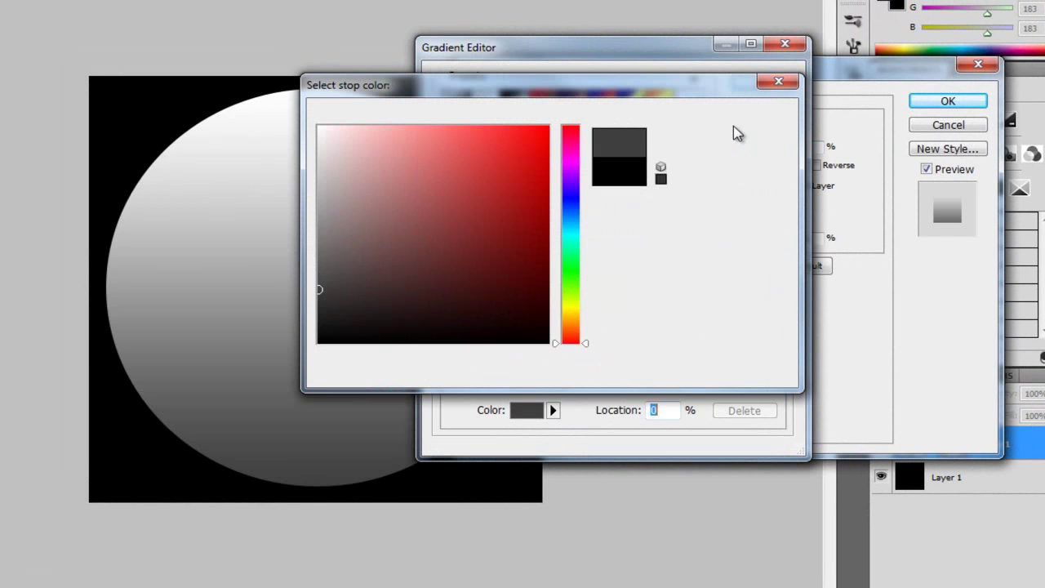
click(732, 116)
double_click(779, 339)
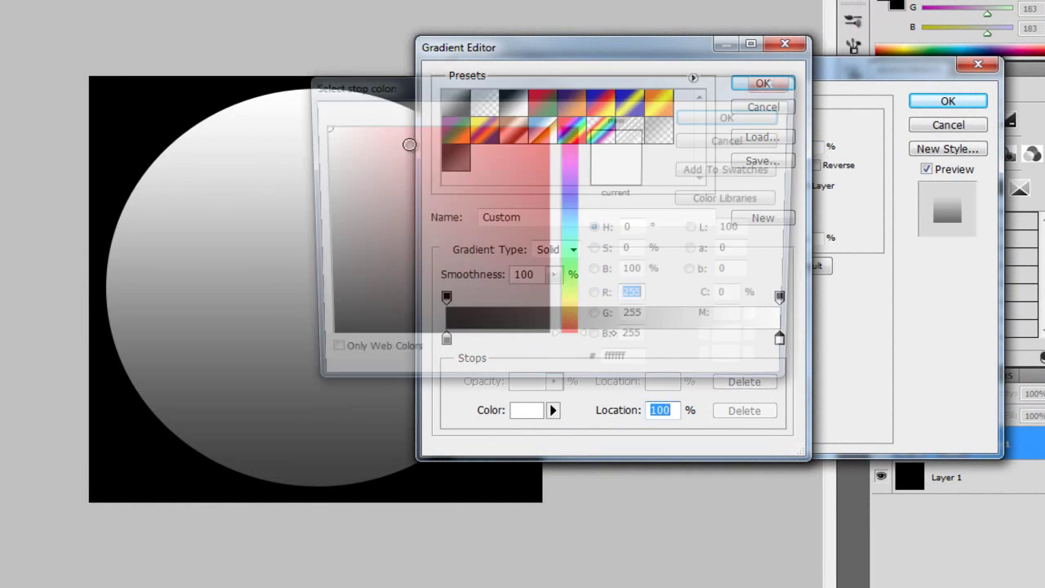
click(343, 162)
click(717, 121)
click(763, 83)
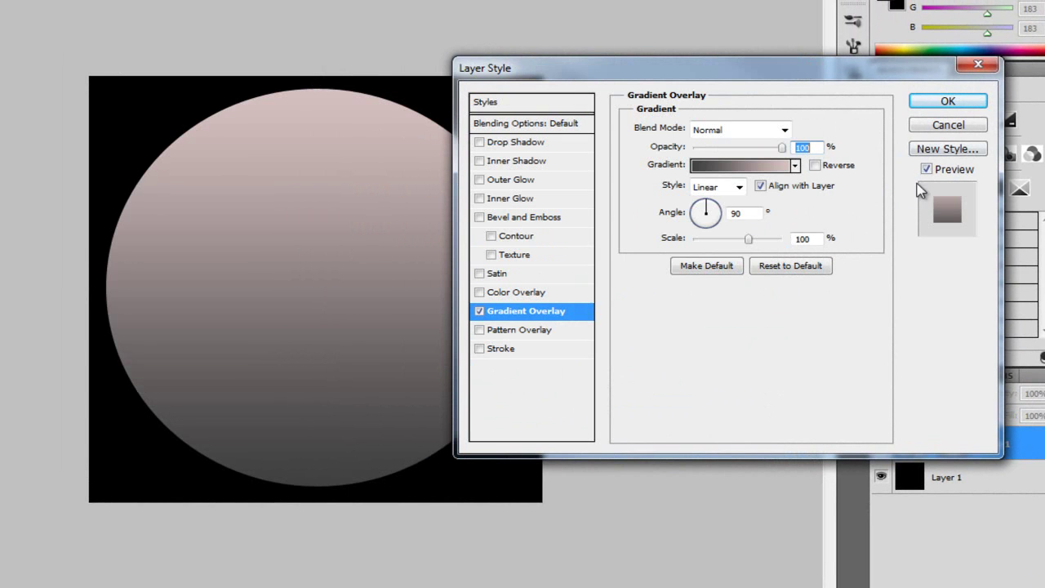
click(978, 103)
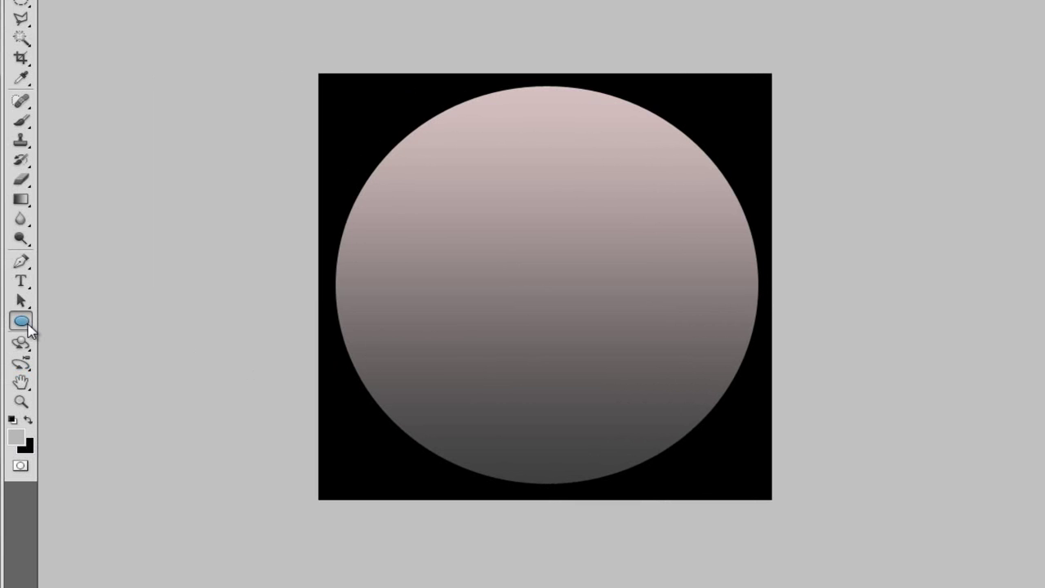
- Replace the foreground colour's hex value with cyan 70fdff and confirm
click(16, 438)
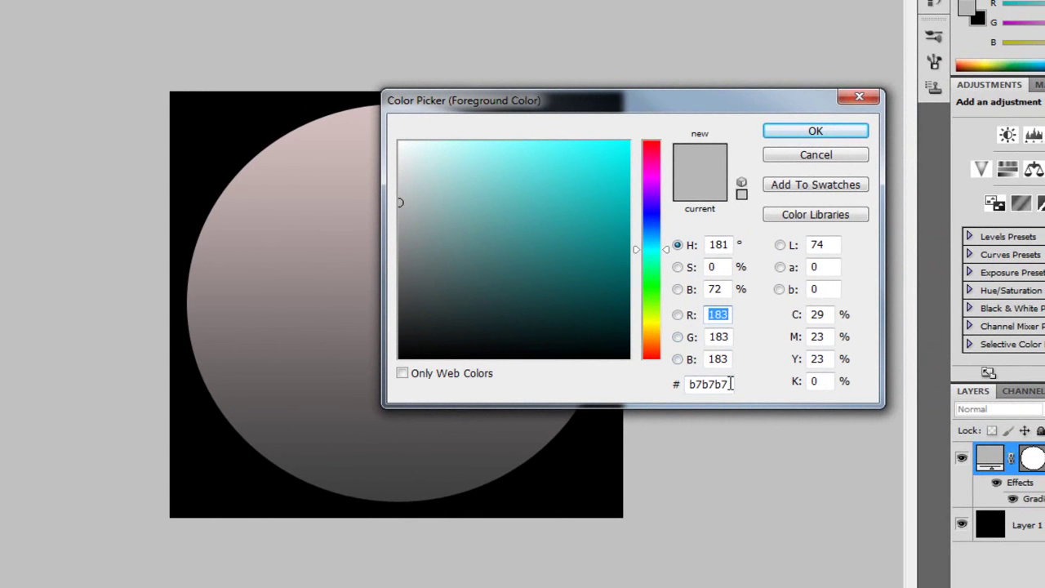
drag(731, 383, 674, 382)
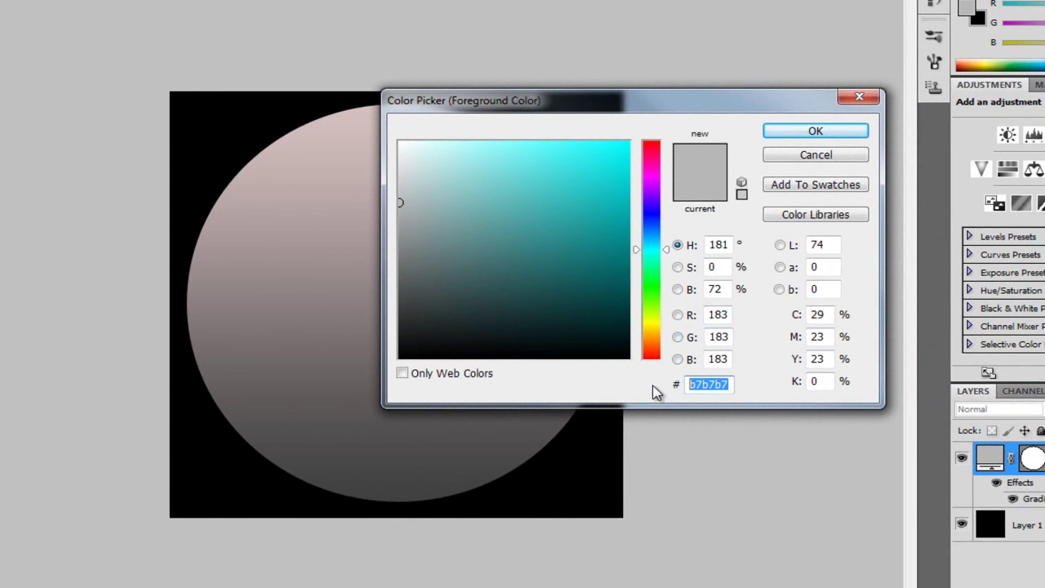
text(70fdff)
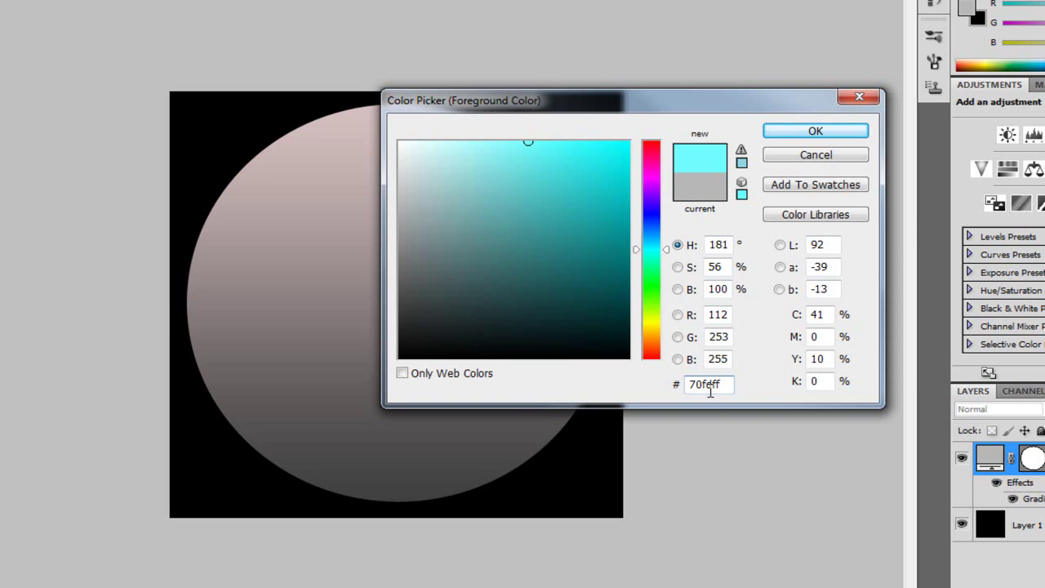
click(808, 135)
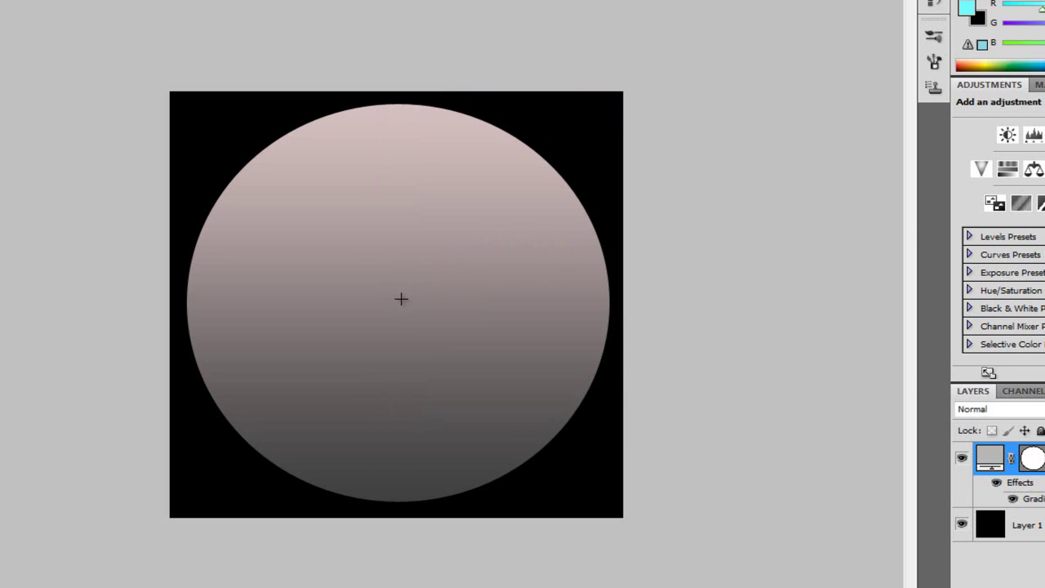
- Draw a smaller cyan circle out from the rim's centre, undoing a stray extra ellipse
key(shift+alt)
drag(407, 297, 594, 487)
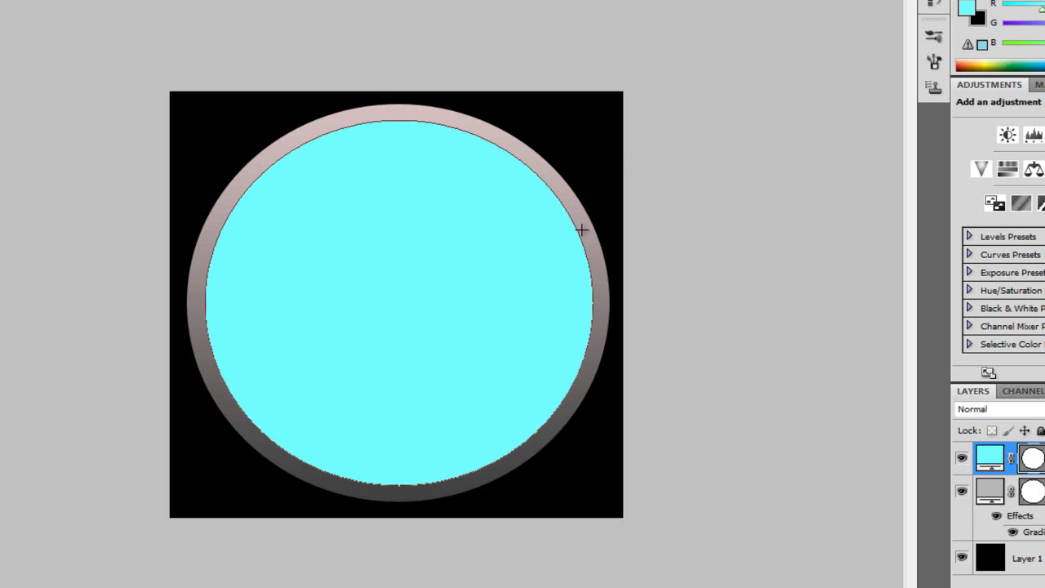
drag(667, 181, 786, 263)
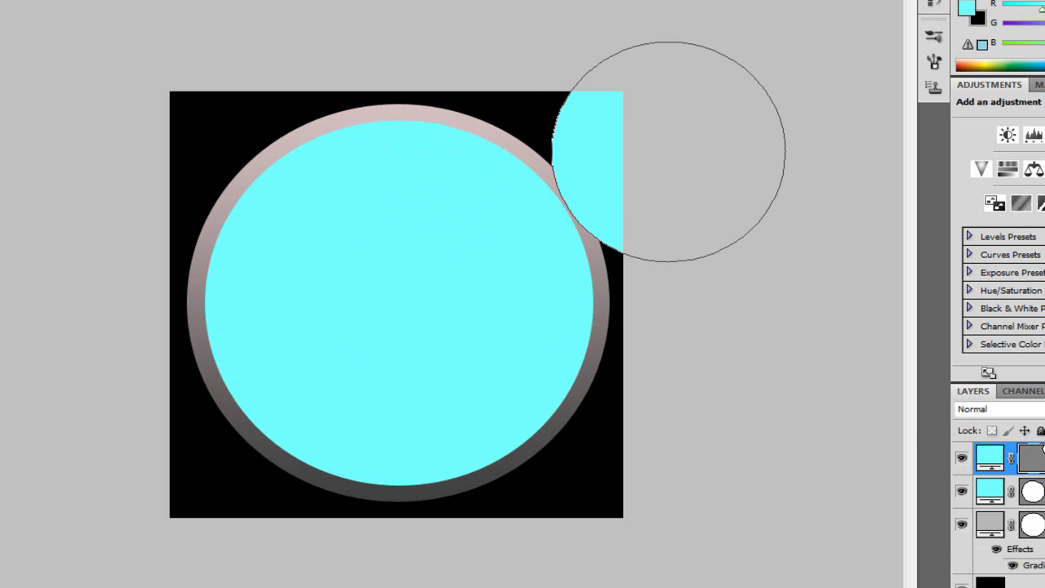
key(ctrl+z)
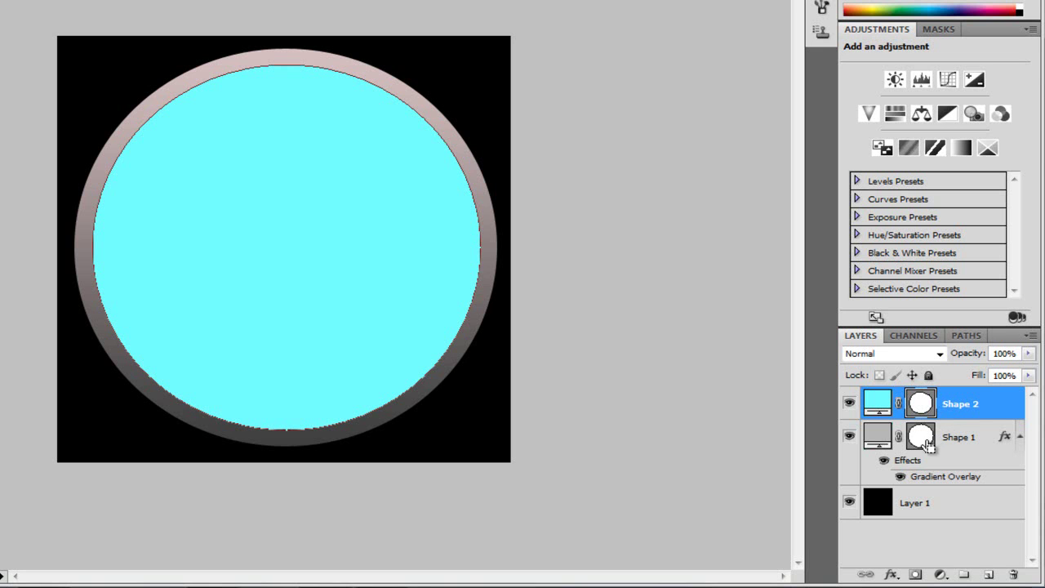
- Load the rim circle's outline, centre the cyan circle vertically within it, then deselect
key(ctrl)
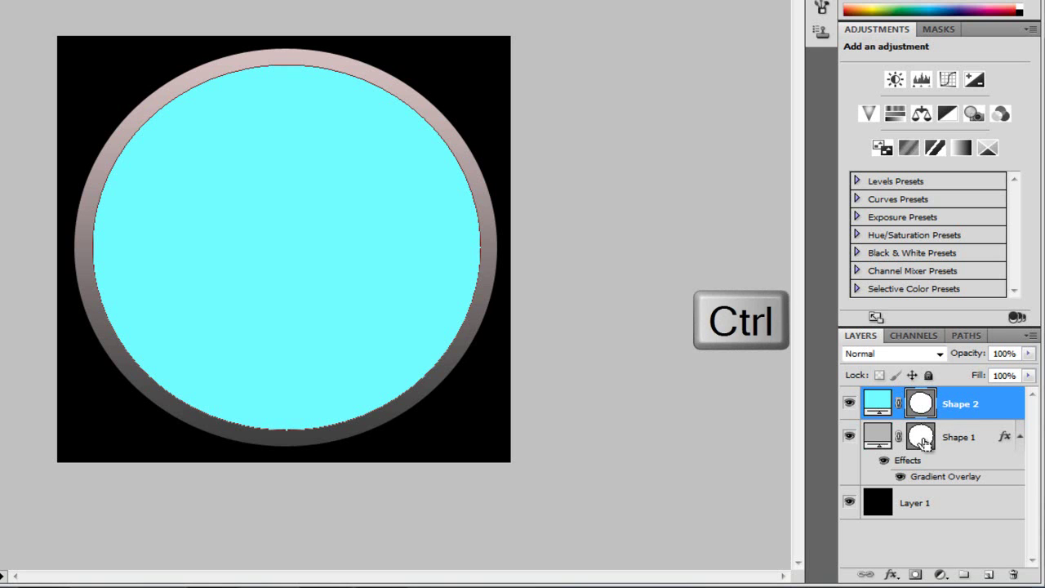
ctrl+click(921, 442)
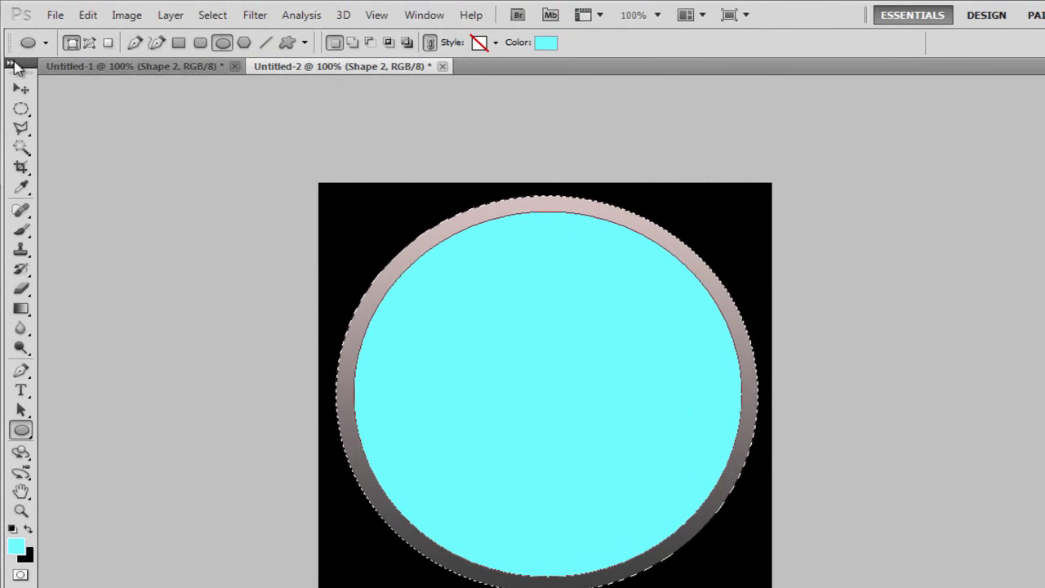
click(17, 90)
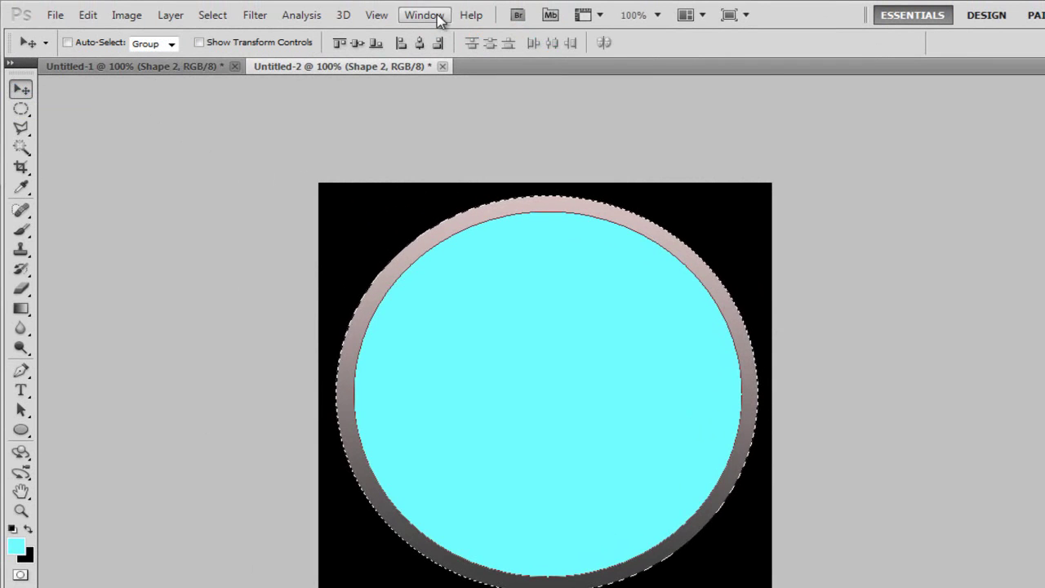
click(358, 45)
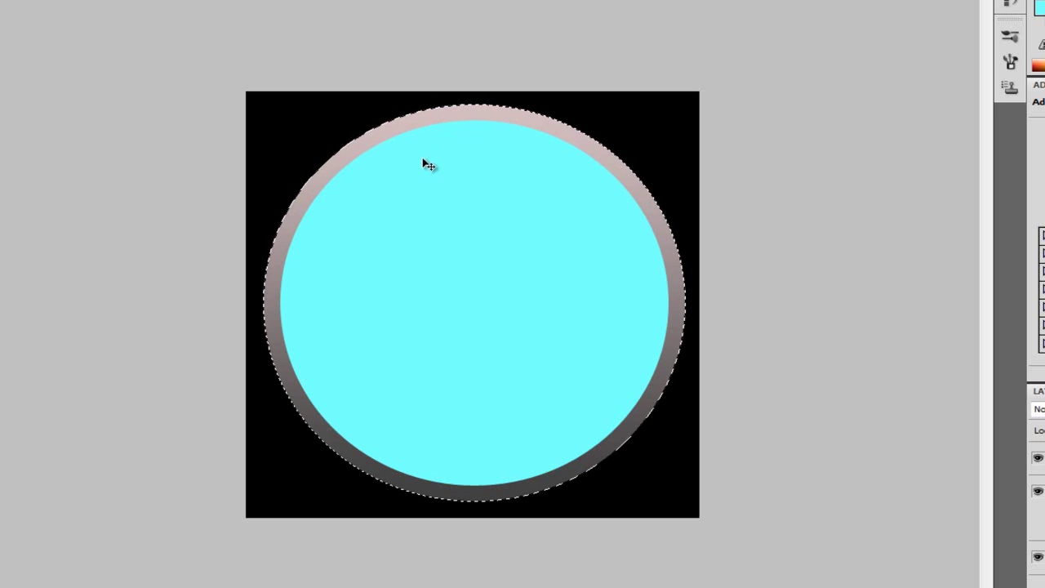
key(ctrl+d)
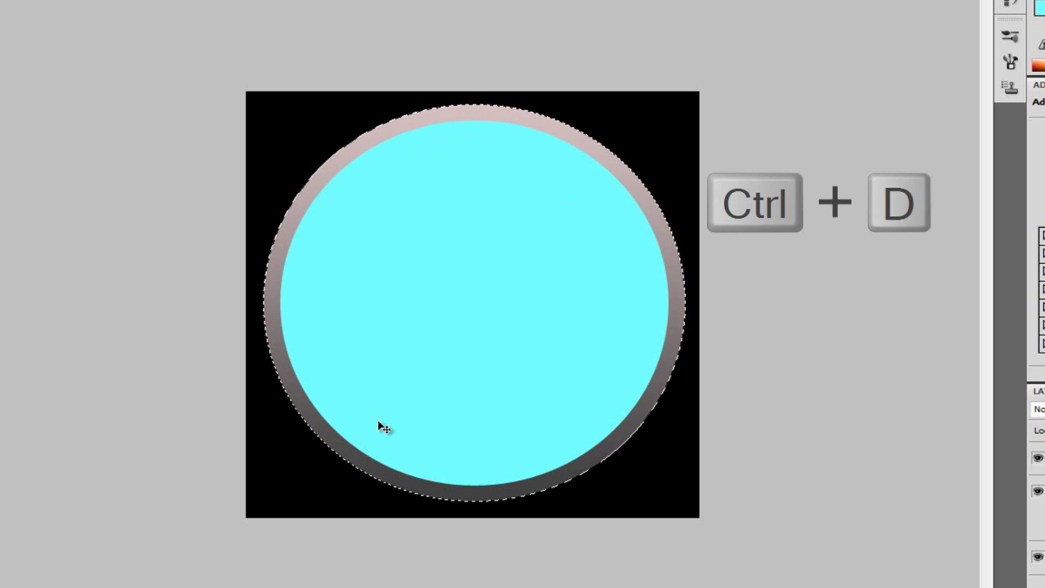
key(ctrl+d)
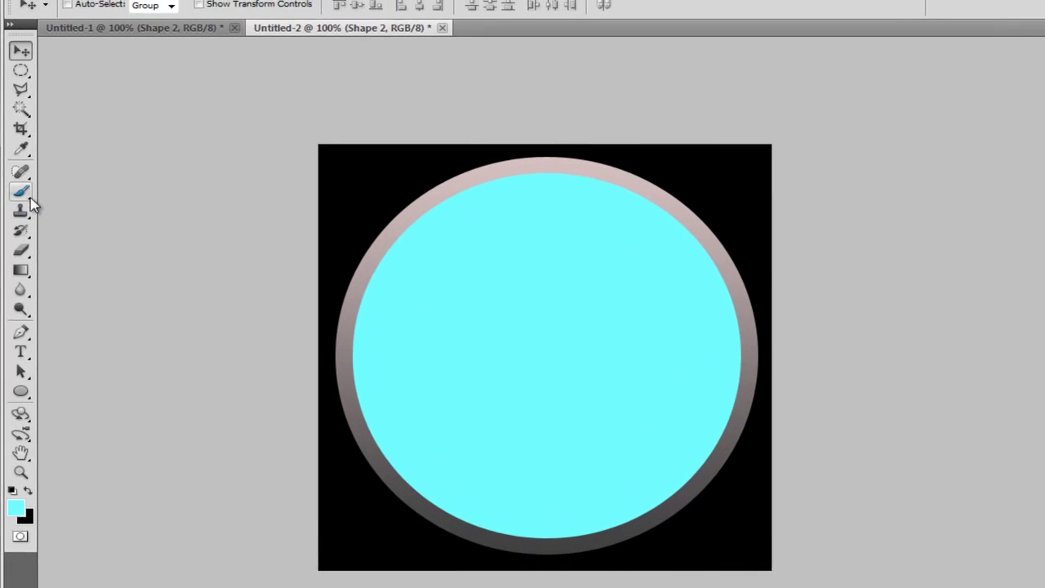
- Set a 400 px brush with 0% hardness and rasterize the cyan Shape 2 layer
click(31, 198)
click(93, 5)
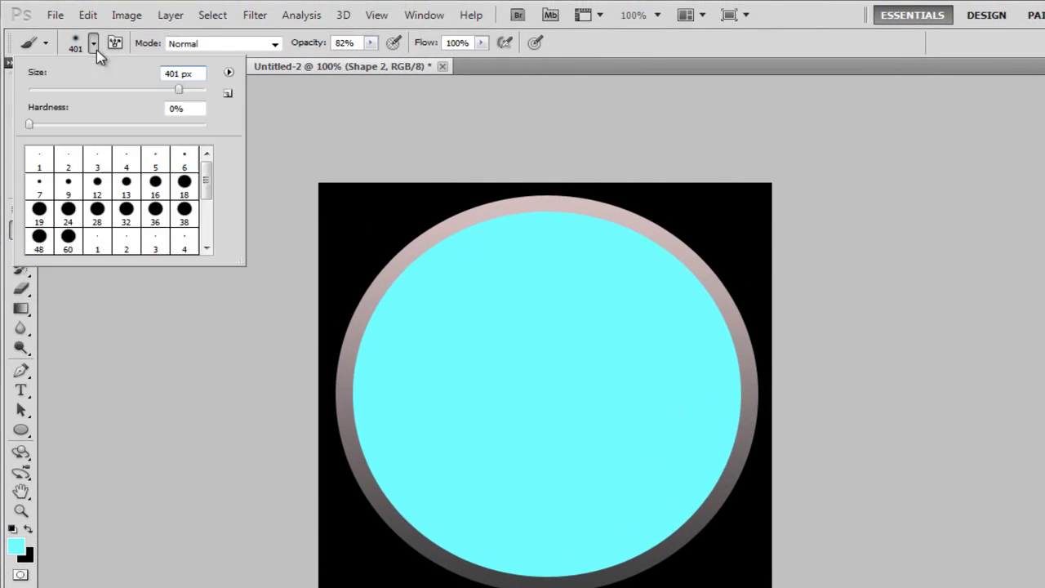
drag(205, 183, 205, 221)
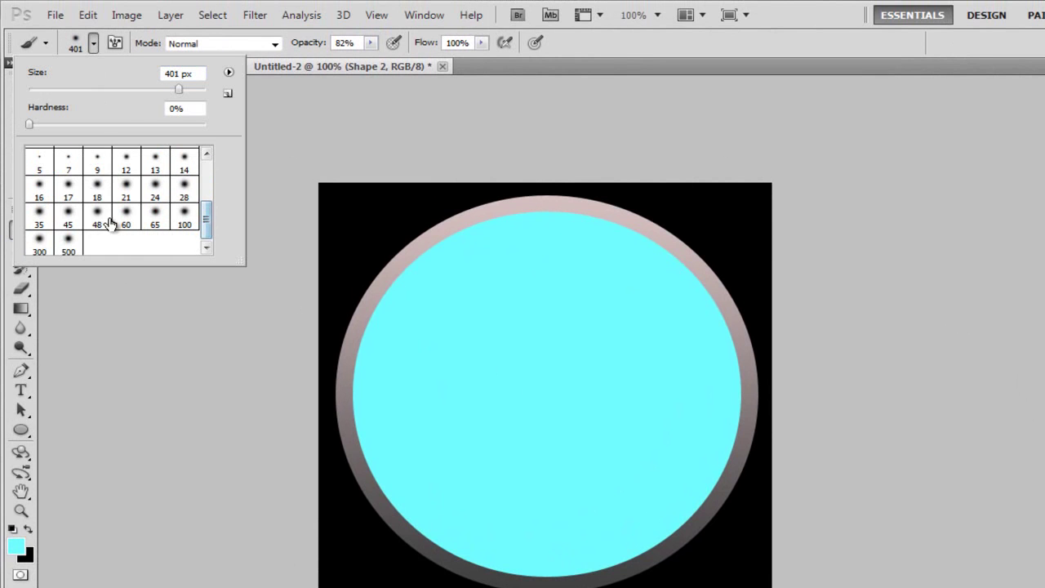
click(228, 72)
click(112, 239)
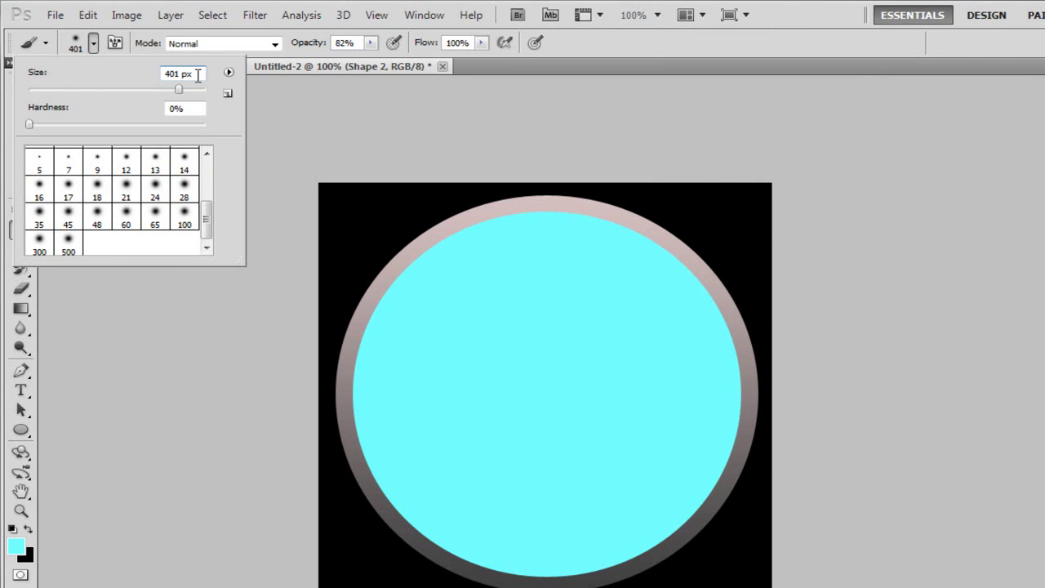
key(BackSpace)
text(0)
click(485, 336)
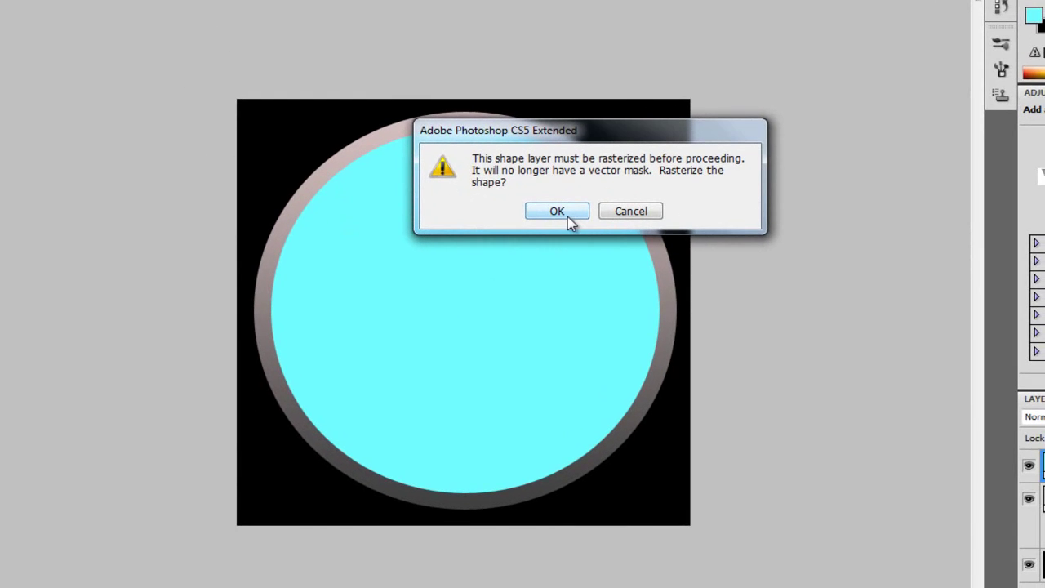
click(568, 217)
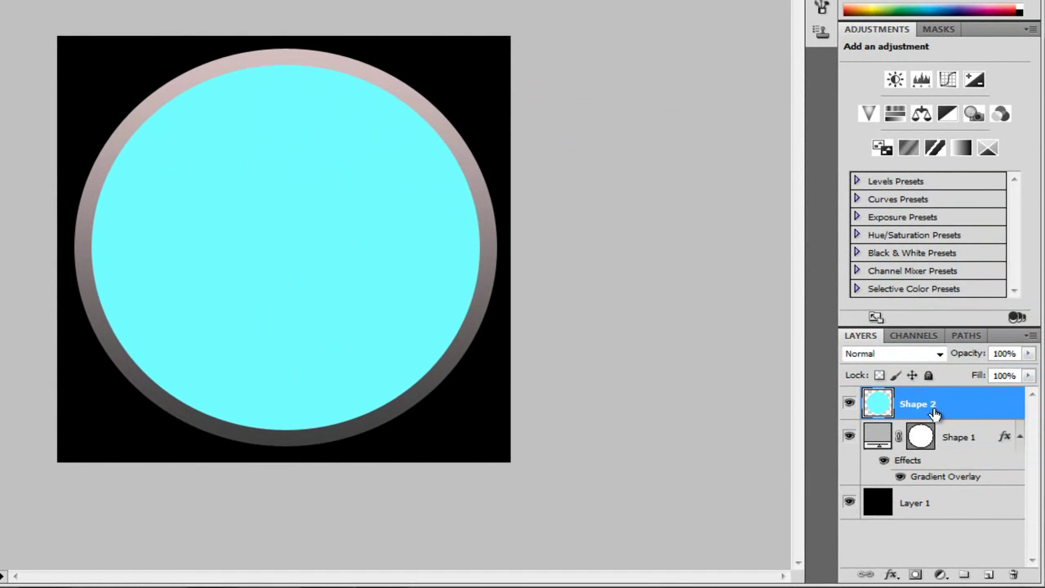
- Paint a soft lighter cyan 9cfeff highlight into the centre of the disc
drag(175, 164, 0, 502)
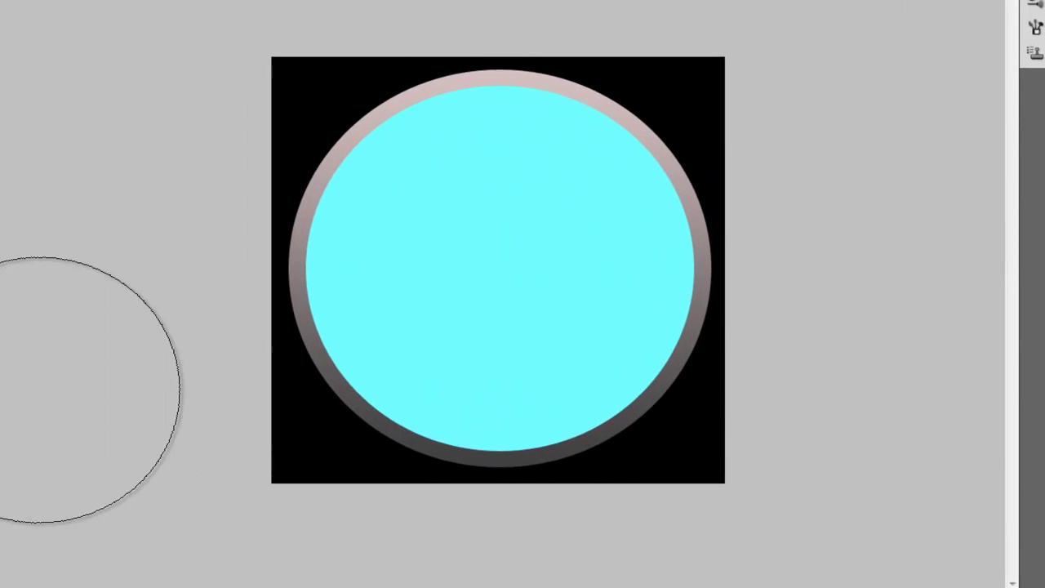
key(i)
click(16, 425)
drag(680, 127, 637, 112)
click(965, 101)
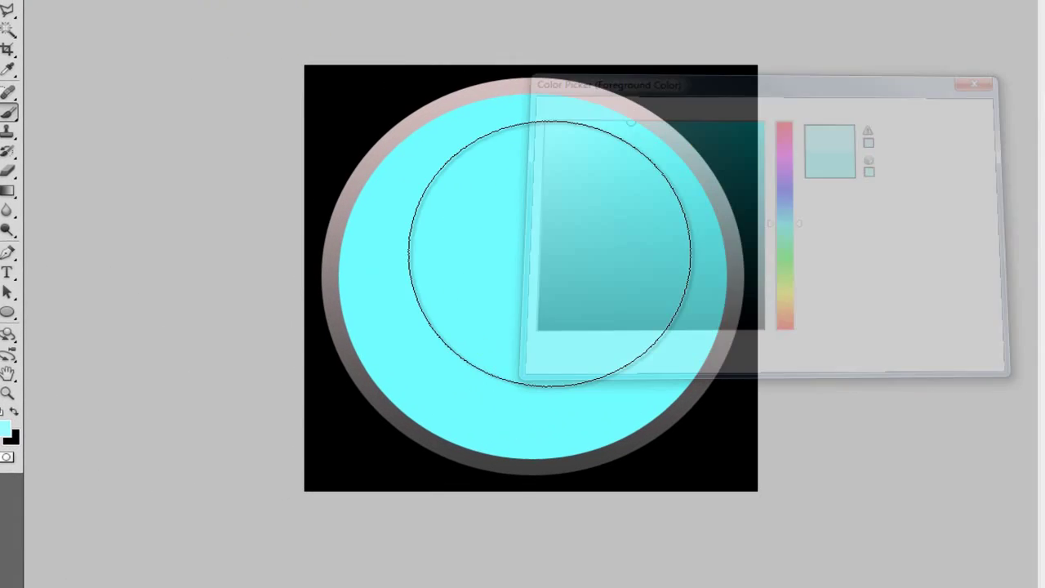
drag(497, 282, 65, 35)
key(ctrl+d)
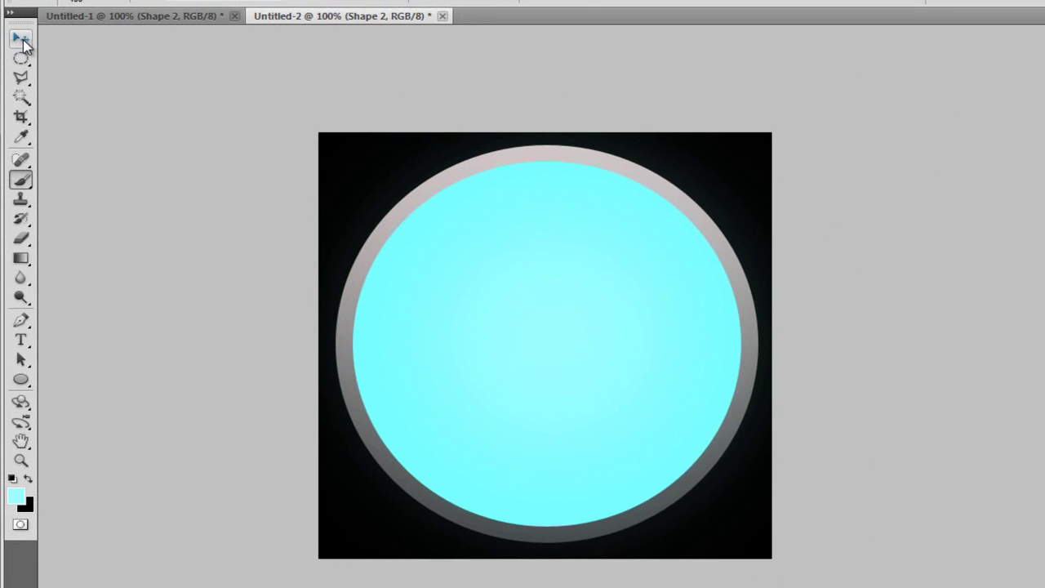
click(23, 41)
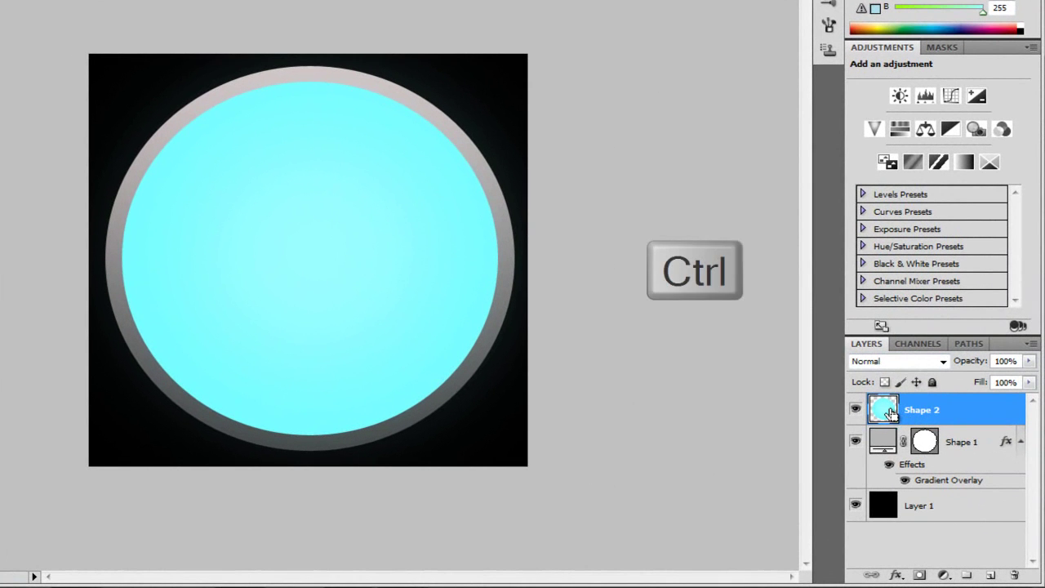
- Select the disc's outline and set a Foreground to Transparent gradient with a white start stop
ctrl+click(890, 414)
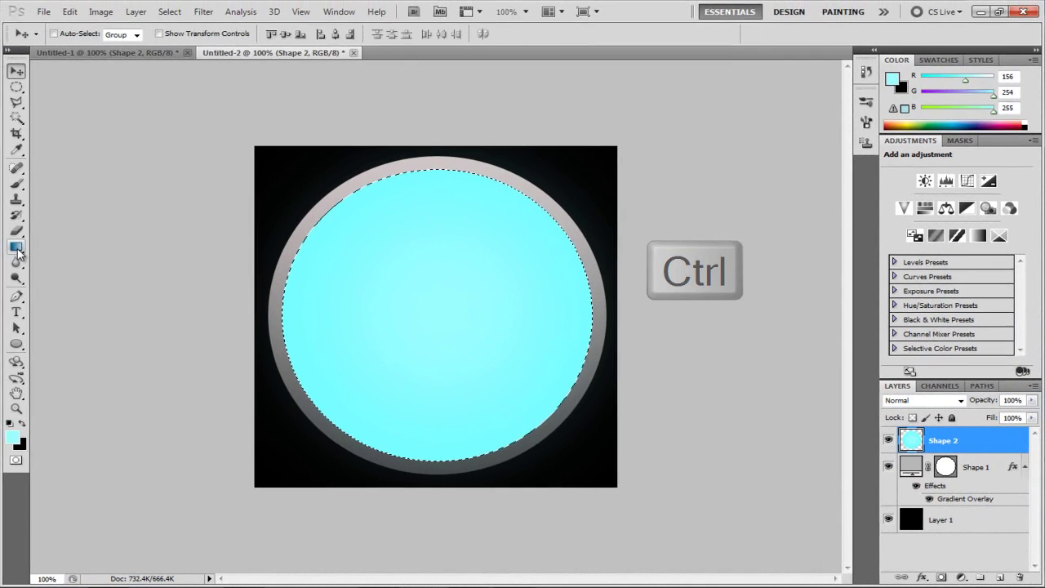
click(17, 248)
click(79, 34)
click(576, 170)
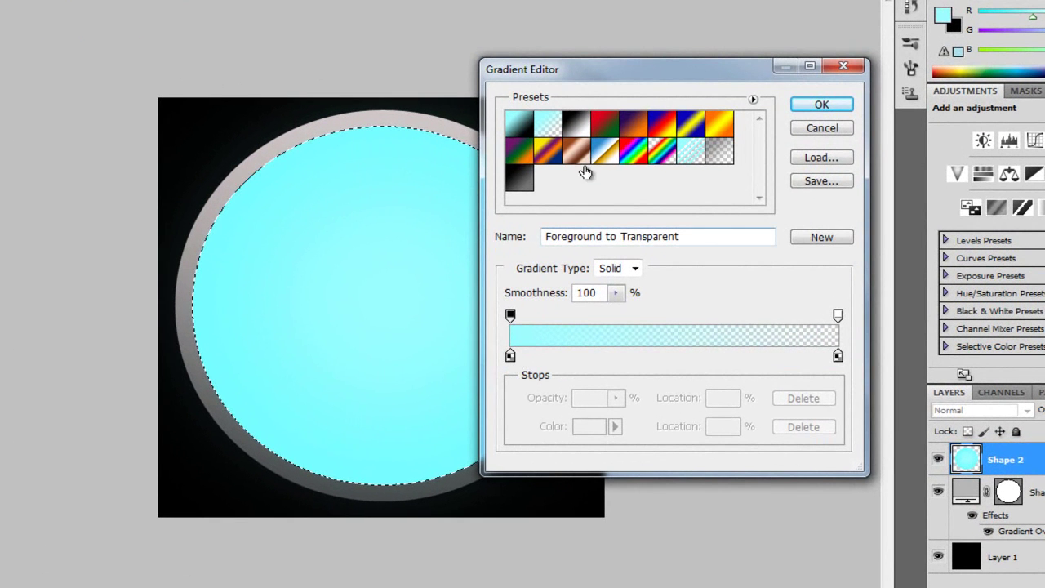
click(511, 356)
double_click(511, 356)
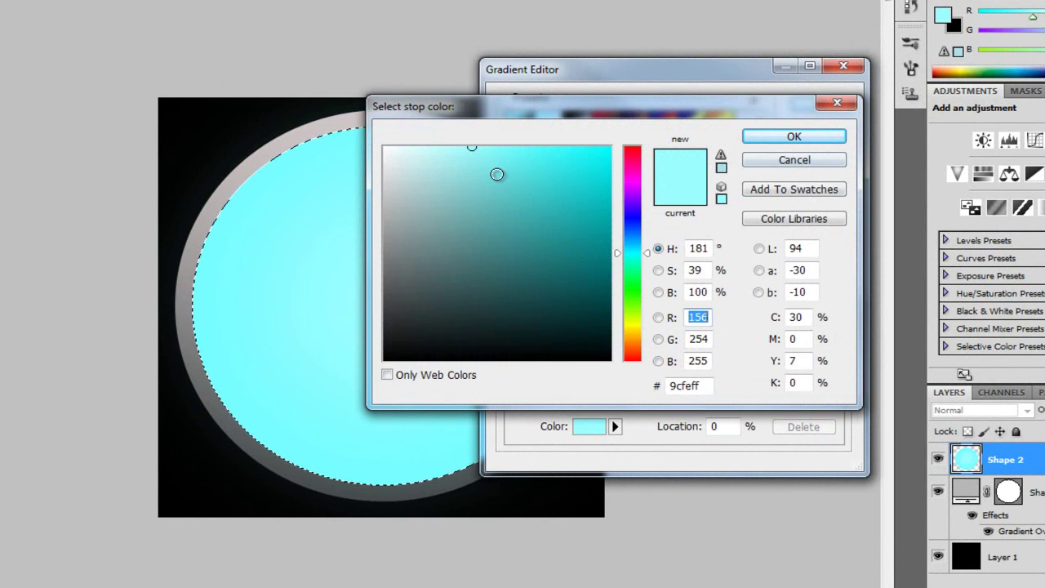
drag(561, 193, 382, 147)
key(Return)
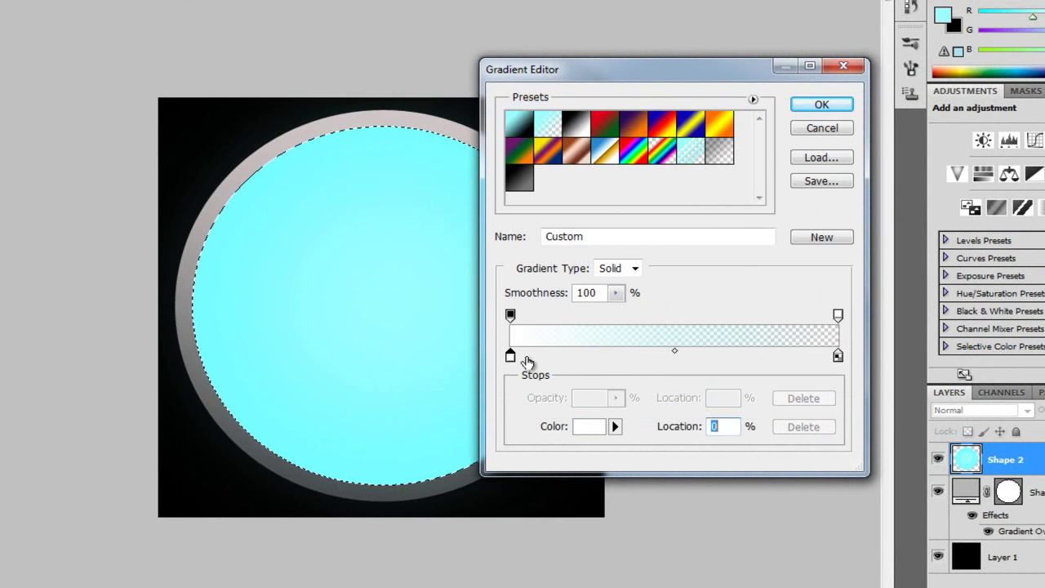
- Finish the white-to-transparent gradient, drag it down from the disc's top, and deselect
drag(510, 356, 842, 354)
click(515, 356)
double_click(513, 356)
click(843, 160)
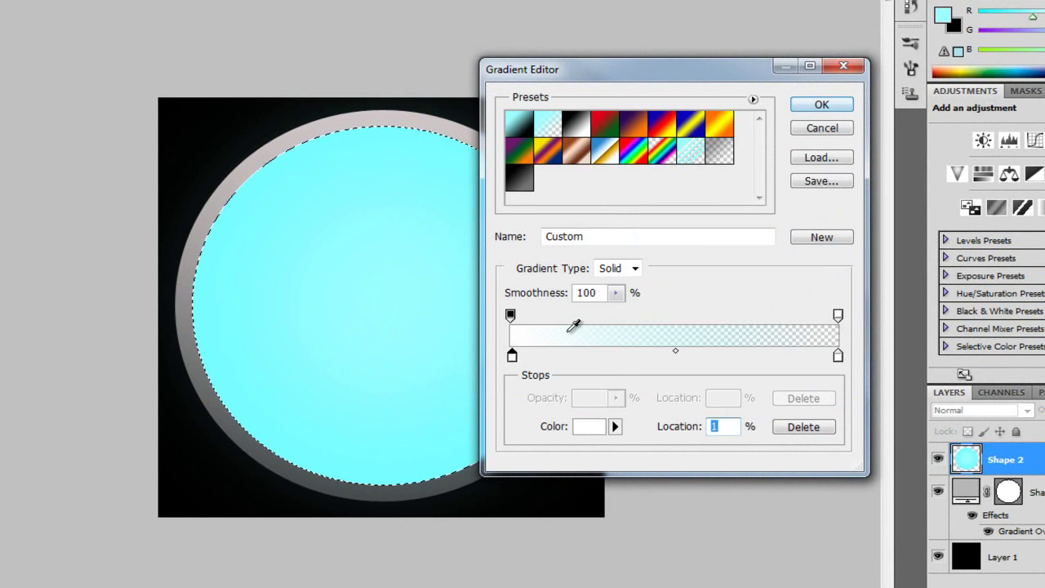
click(841, 109)
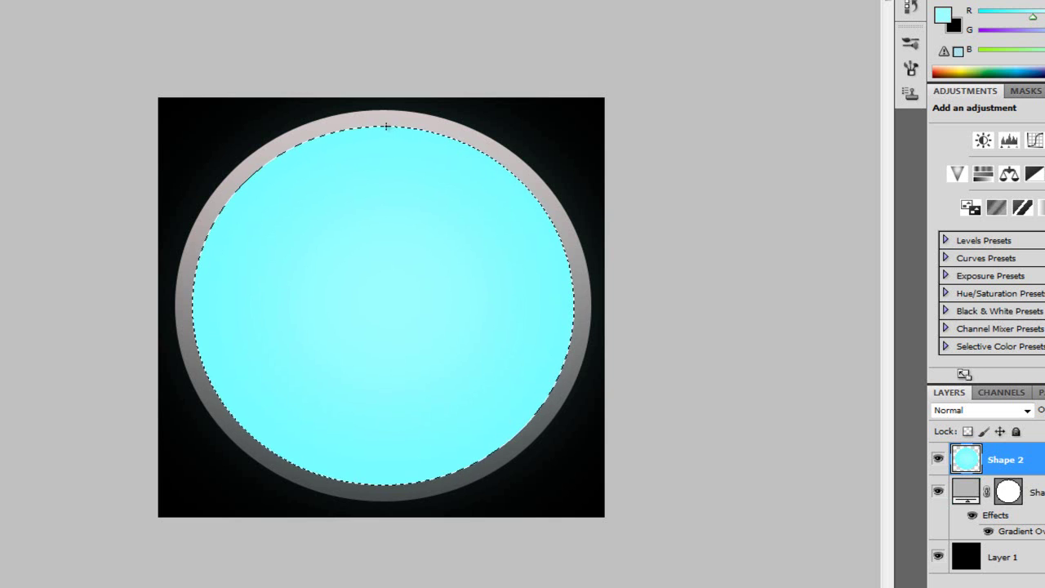
drag(385, 125, 410, 321)
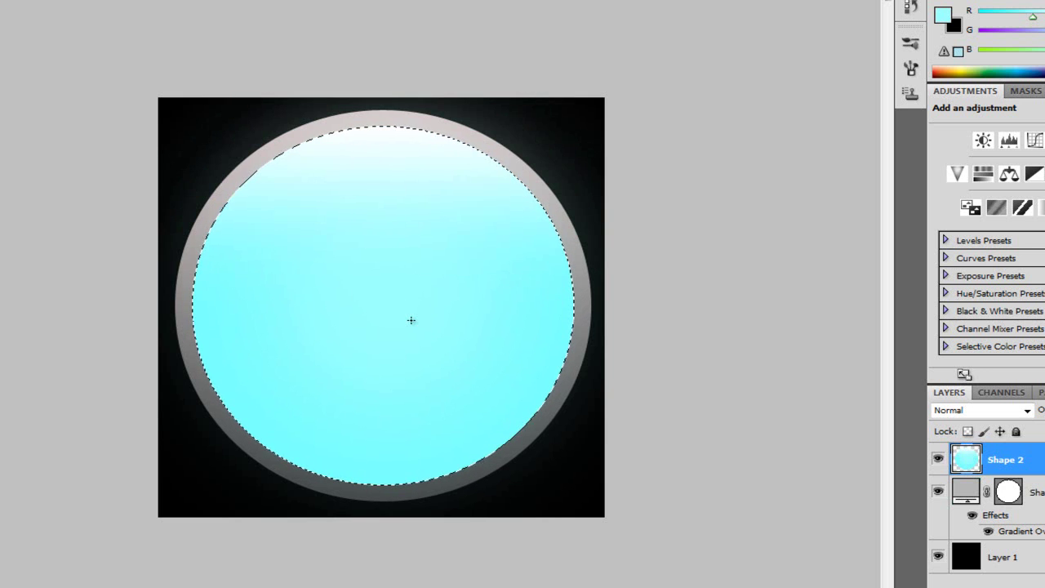
key(ctrl+d)
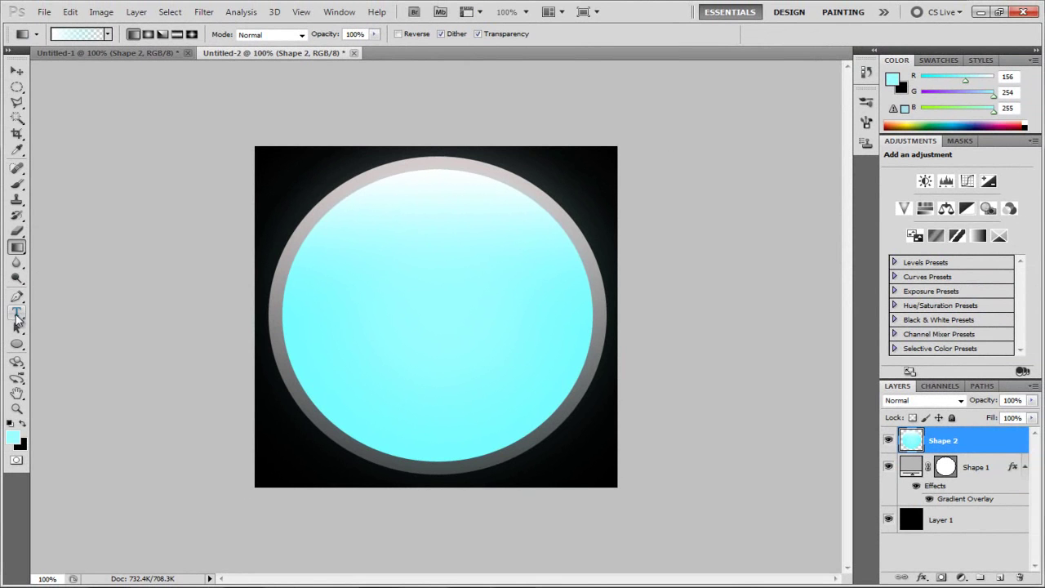
- Start a text layer on the disc and type the PCD lettering
click(16, 314)
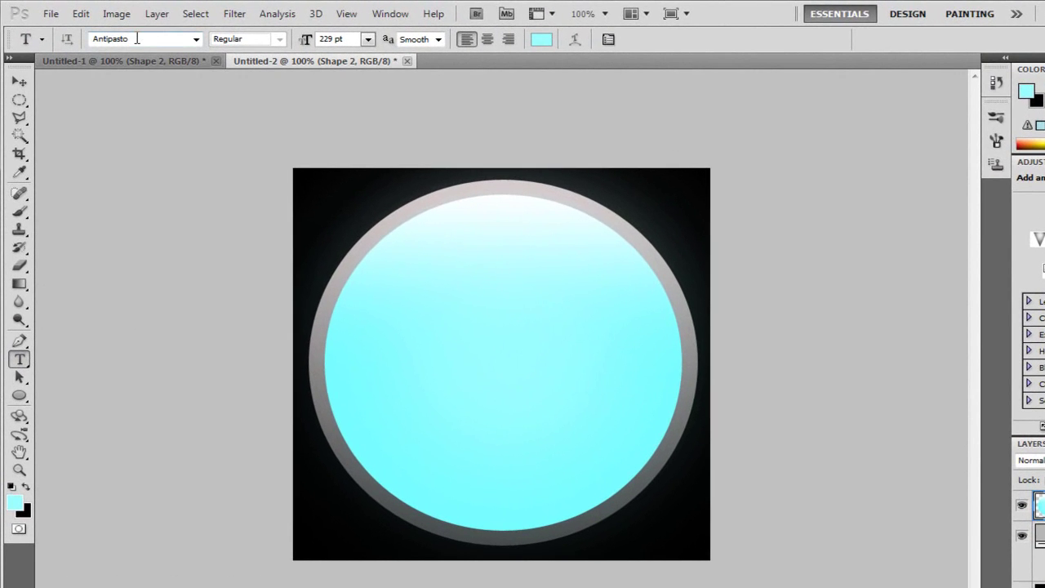
drag(120, 35, 83, 37)
click(137, 39)
click(137, 39)
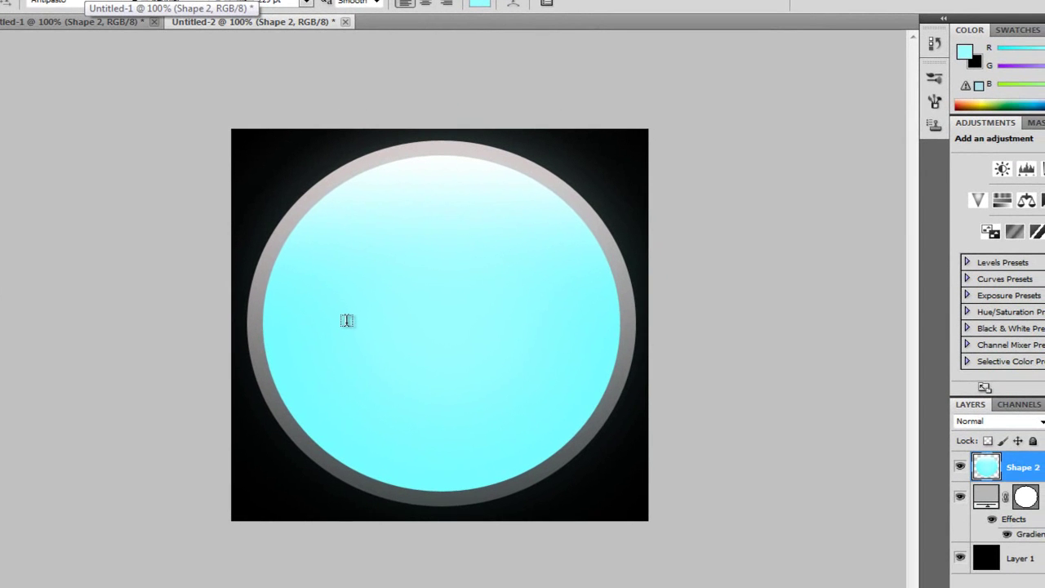
click(400, 343)
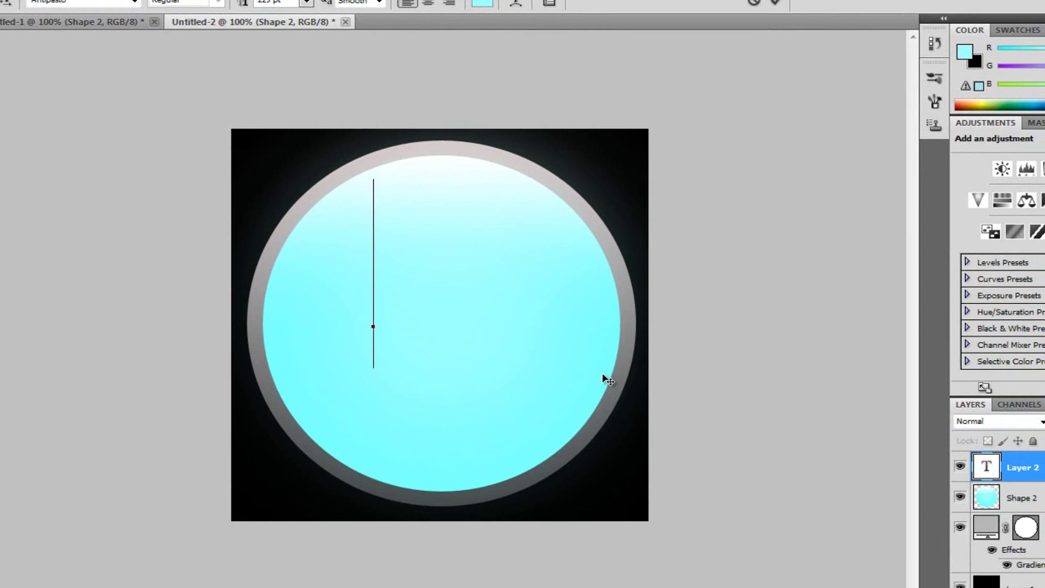
text(BCD)
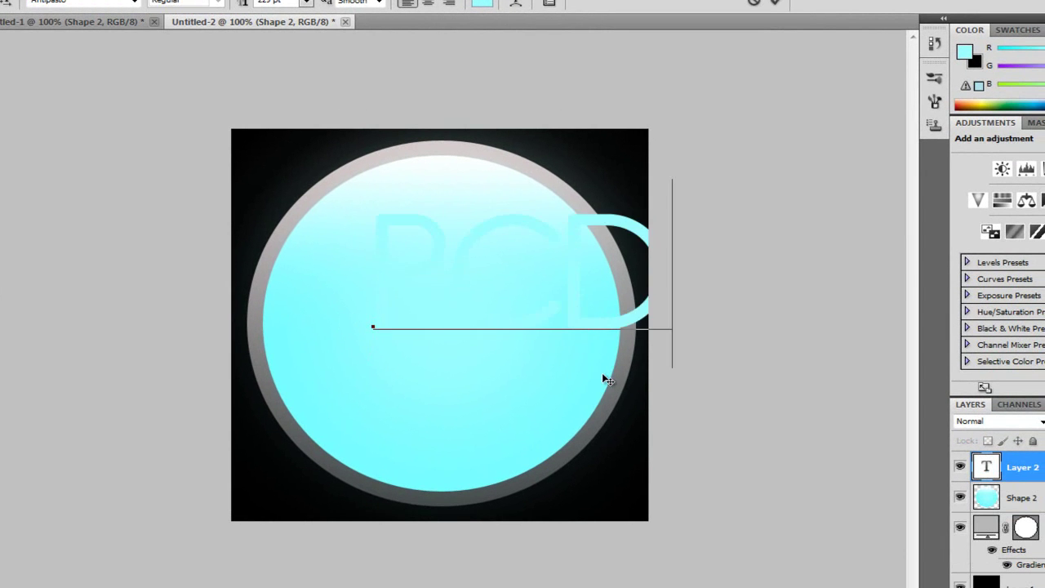
- Make the PCD text white, commit it, and move it onto the orb's centre
drag(395, 285, 602, 198)
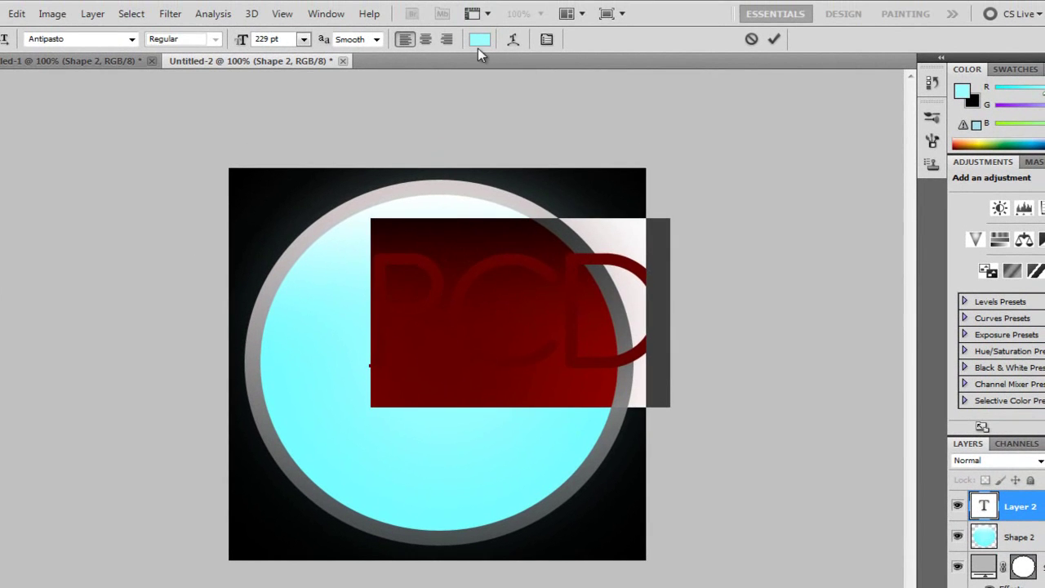
click(479, 39)
click(451, 217)
click(817, 204)
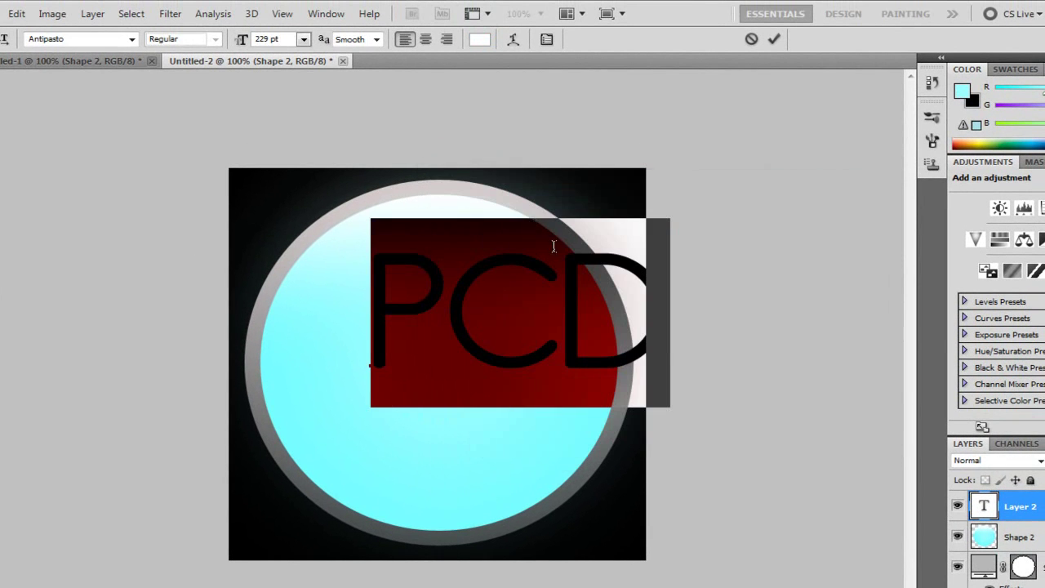
key(ctrl+Return)
key(v)
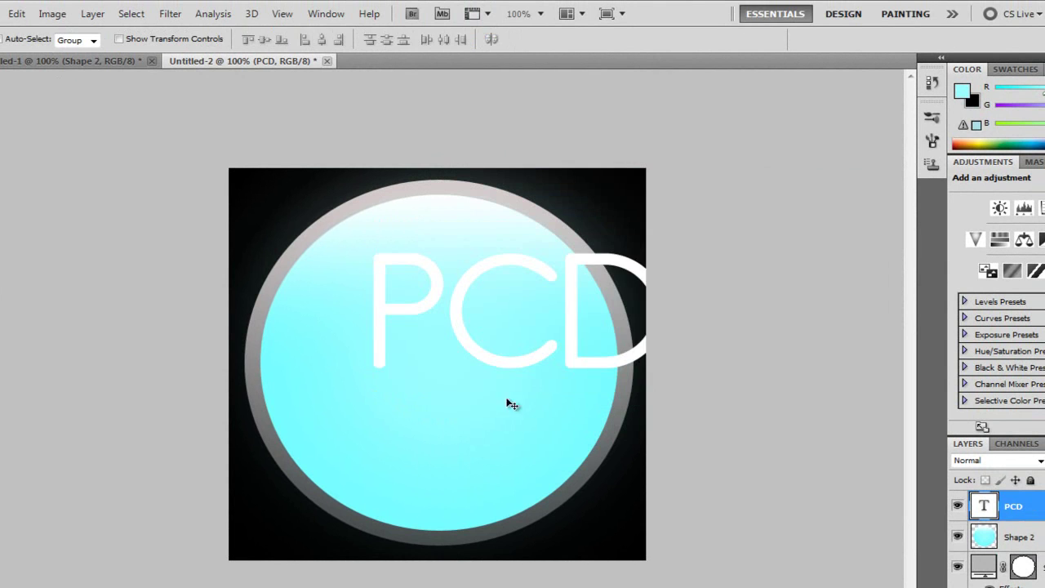
drag(482, 359, 403, 369)
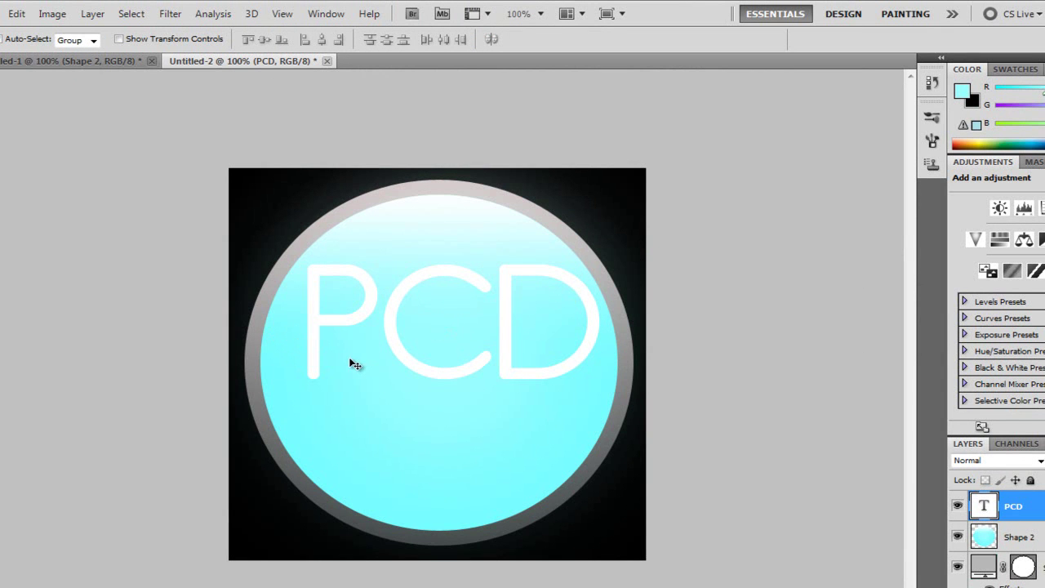
- Duplicate the PCD text and position the copy just below the original
key(ctrl+alt)
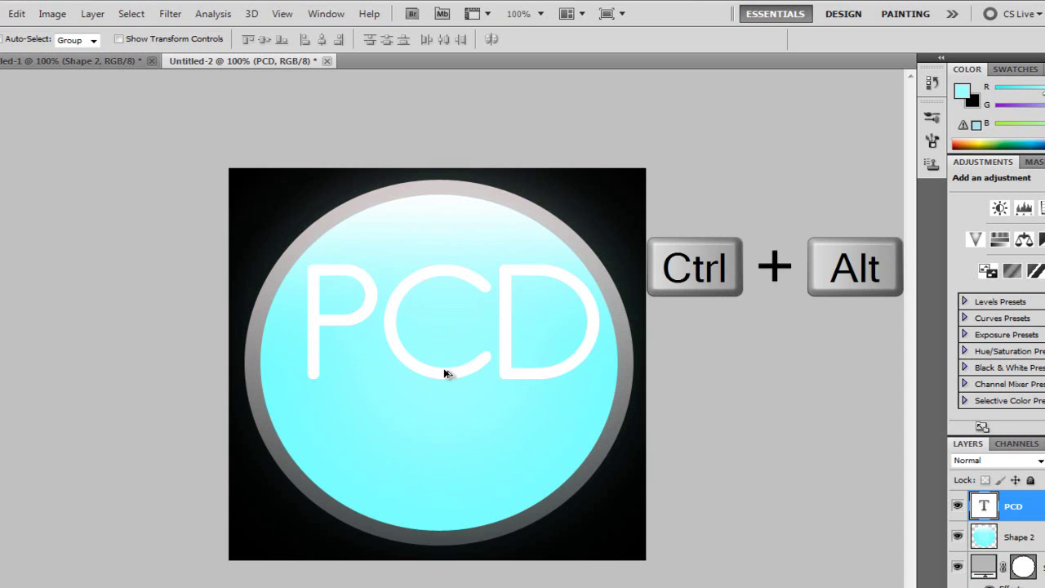
drag(445, 373, 448, 494)
drag(510, 413, 506, 407)
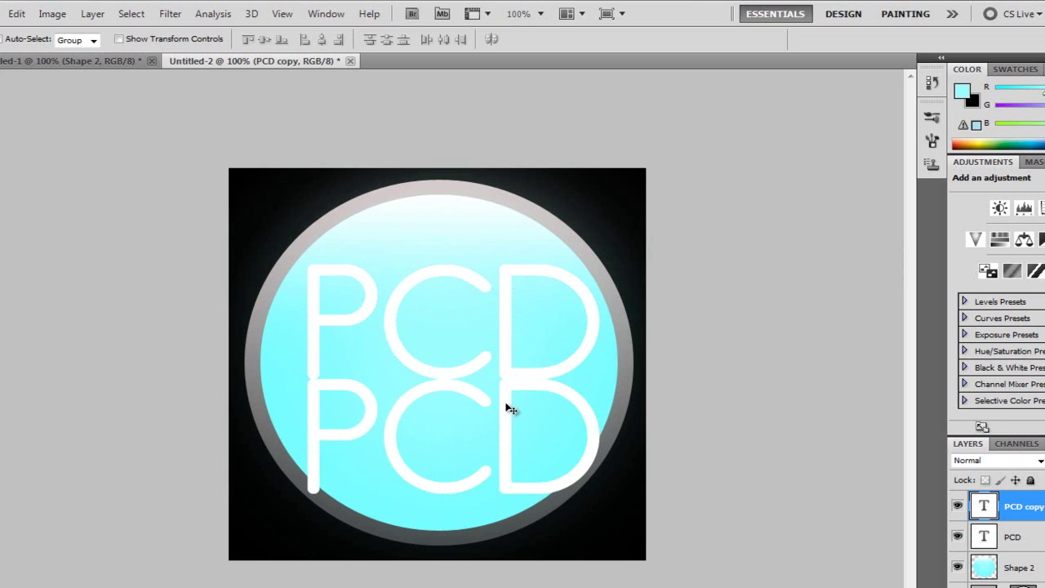
key(Down)
key(Down)
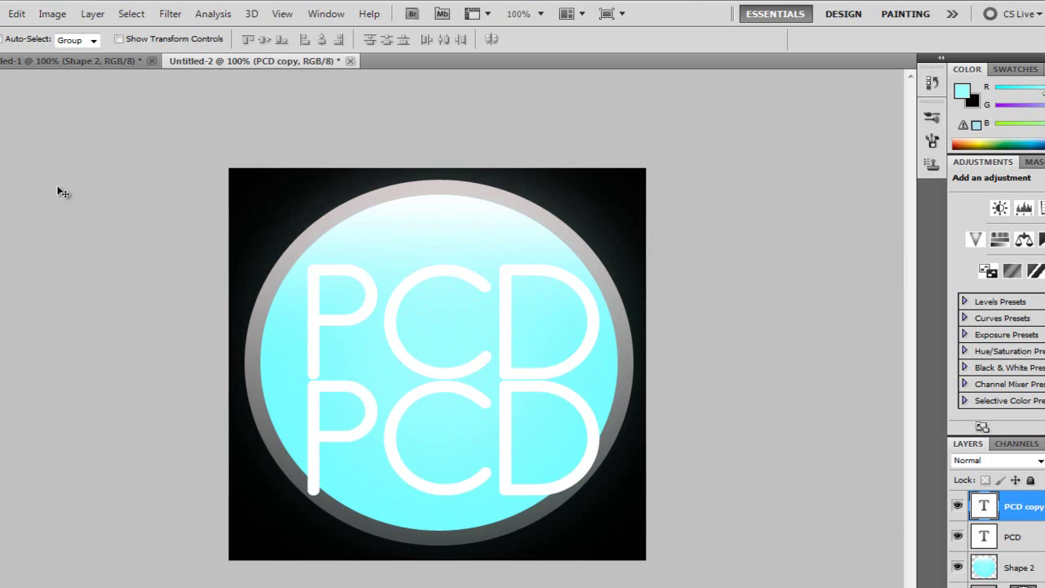
- Flip the PCD copy vertically with Edit > Transform > Flip Vertical
click(17, 14)
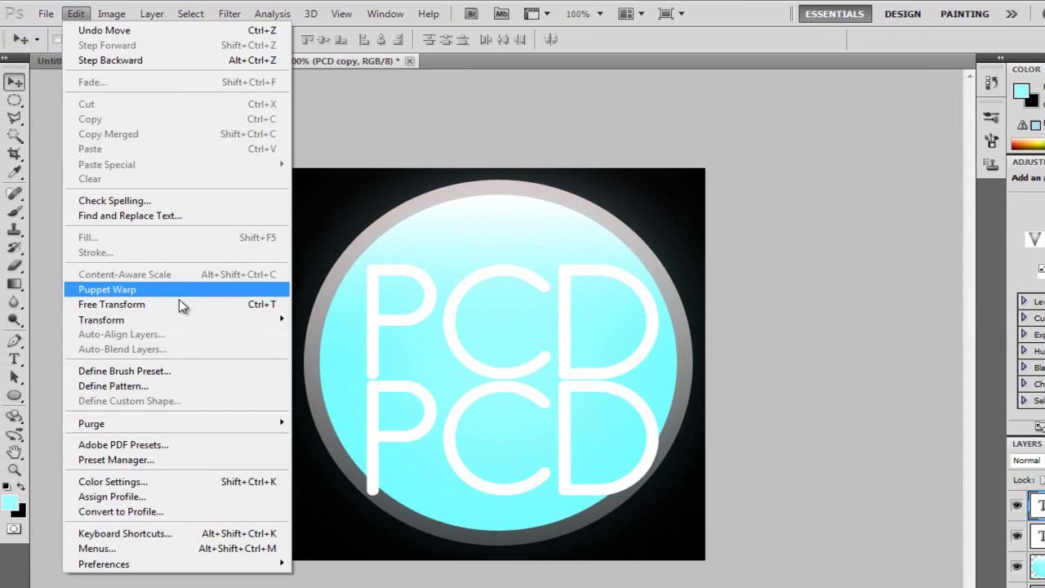
mouse_move(176, 319)
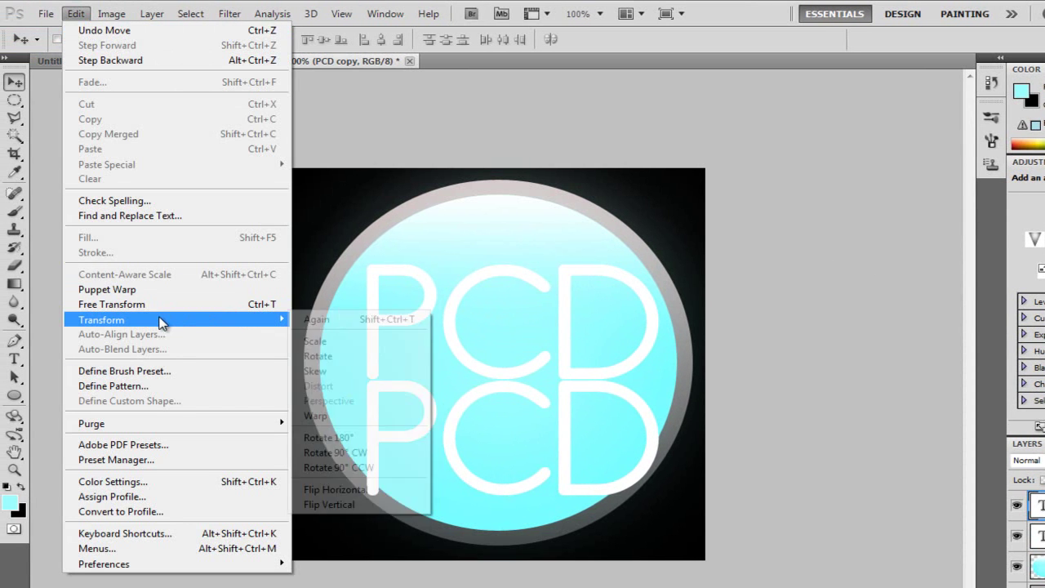
click(343, 505)
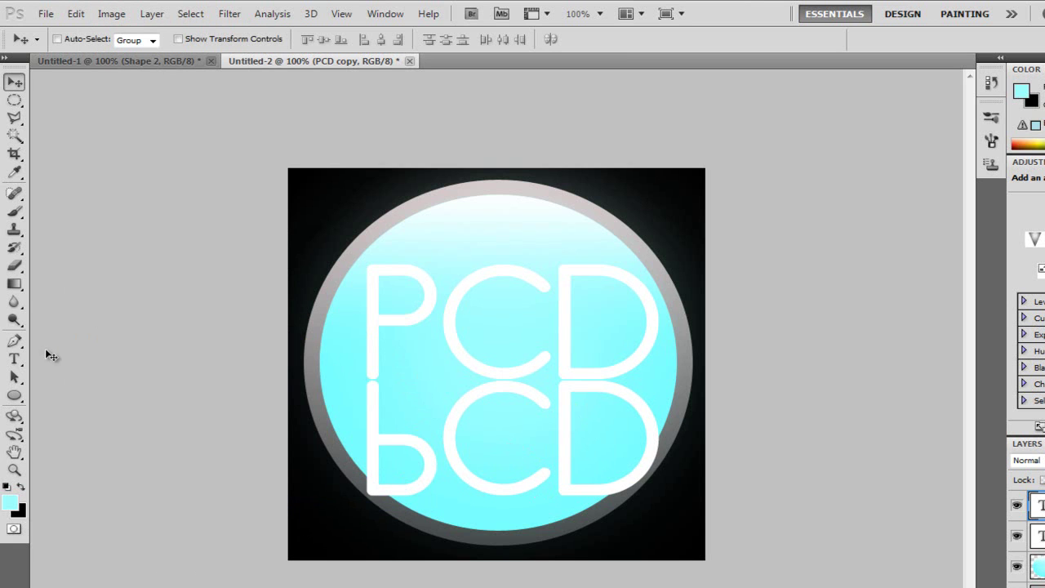
- Set the Eraser to 100% opacity and rasterize the PCD copy text layer
click(16, 267)
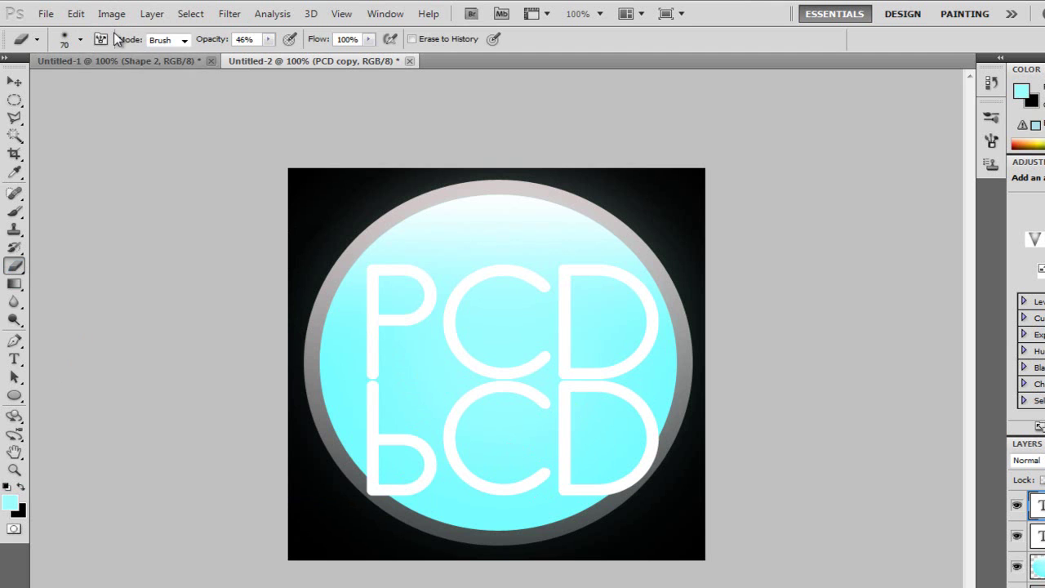
drag(213, 42, 340, 43)
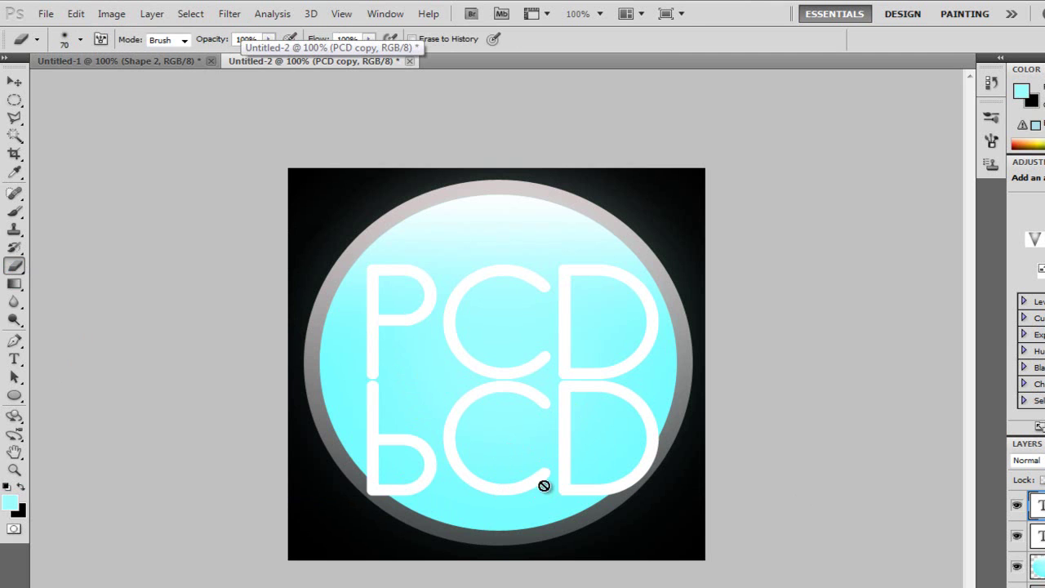
click(491, 482)
click(565, 271)
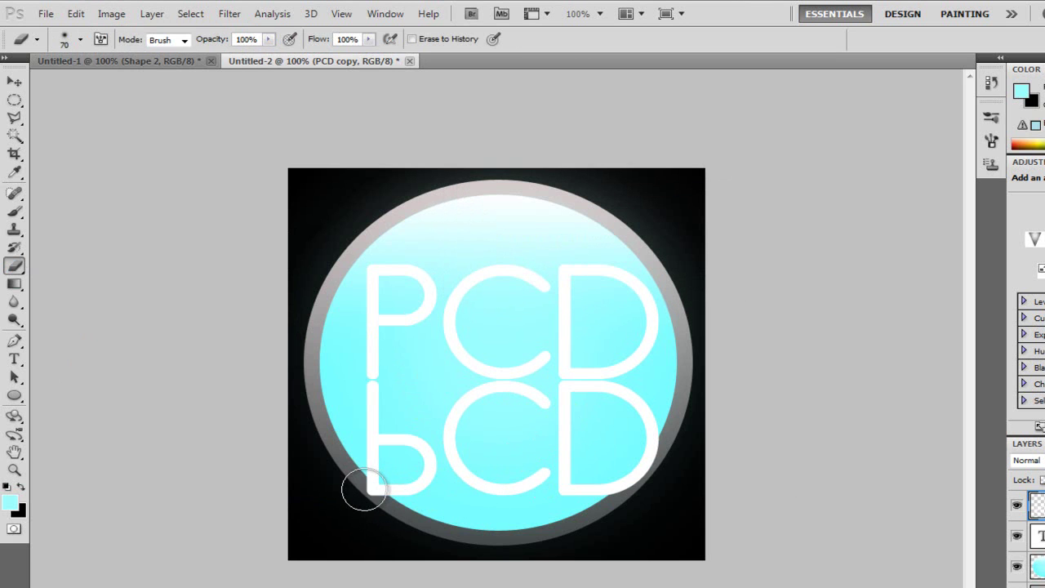
- Erase the flipped letters with a soft 70 px brush, then lower opacity to fade them
click(81, 41)
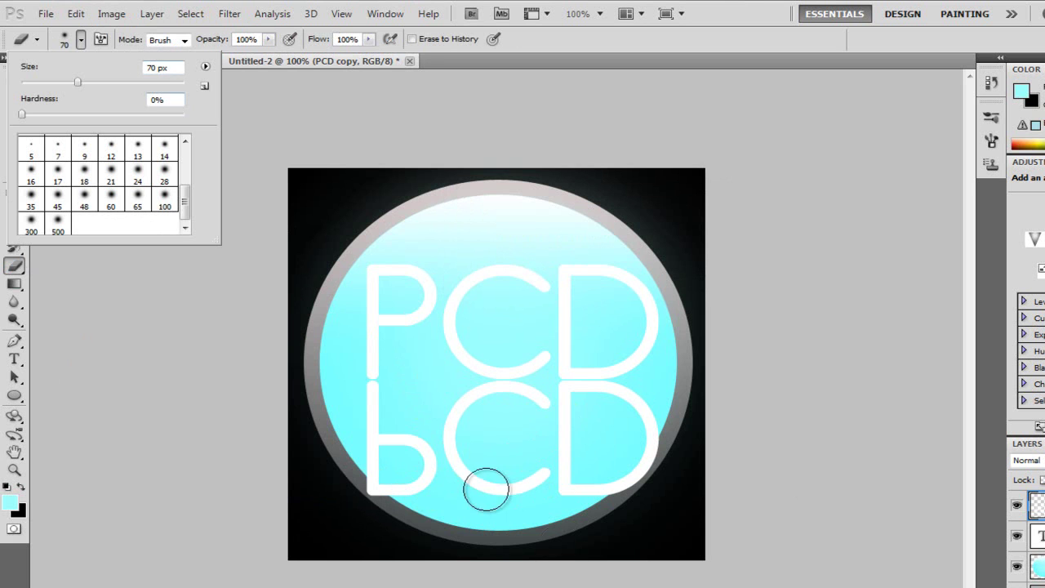
click(357, 490)
mouse_move(357, 490)
mouse_down()
mouse_move(632, 478)
mouse_move(389, 509)
mouse_move(658, 479)
mouse_move(410, 491)
mouse_move(606, 470)
mouse_move(397, 467)
mouse_up()
drag(227, 41, 187, 44)
mouse_move(485, 392)
mouse_down()
mouse_move(362, 439)
mouse_move(593, 413)
mouse_move(443, 408)
mouse_move(403, 465)
mouse_move(564, 427)
mouse_move(430, 449)
mouse_move(601, 444)
mouse_up()
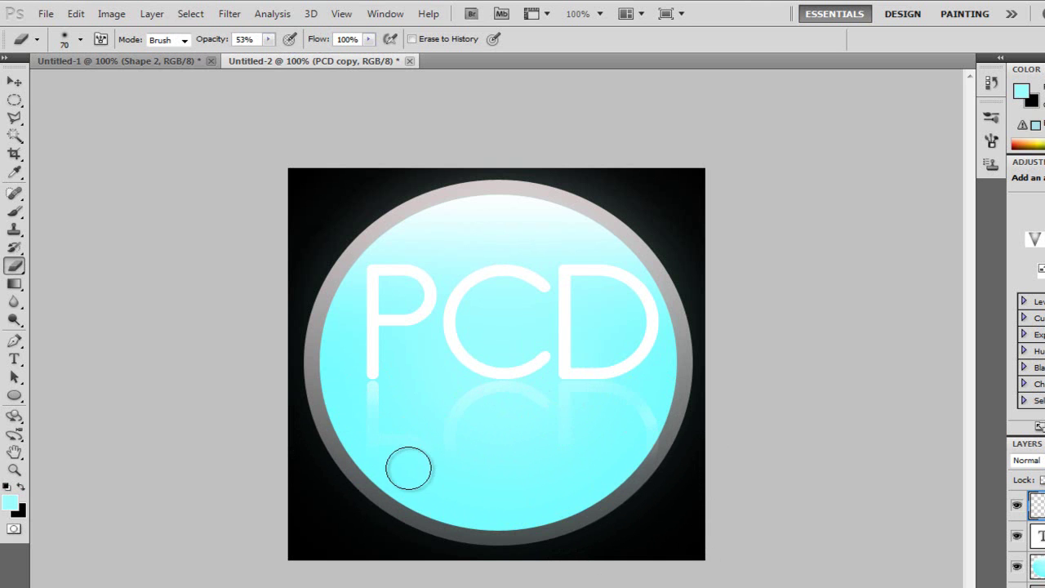
click(15, 81)
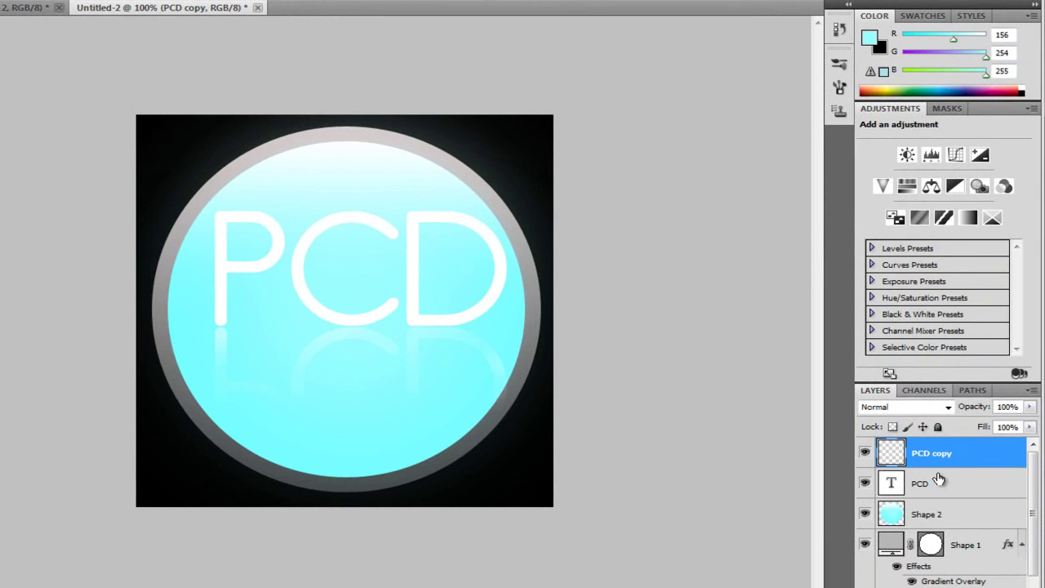
- Rotate the PCD and PCD copy layers together by -34.5° and nudge them onto the orb
shift+click(946, 480)
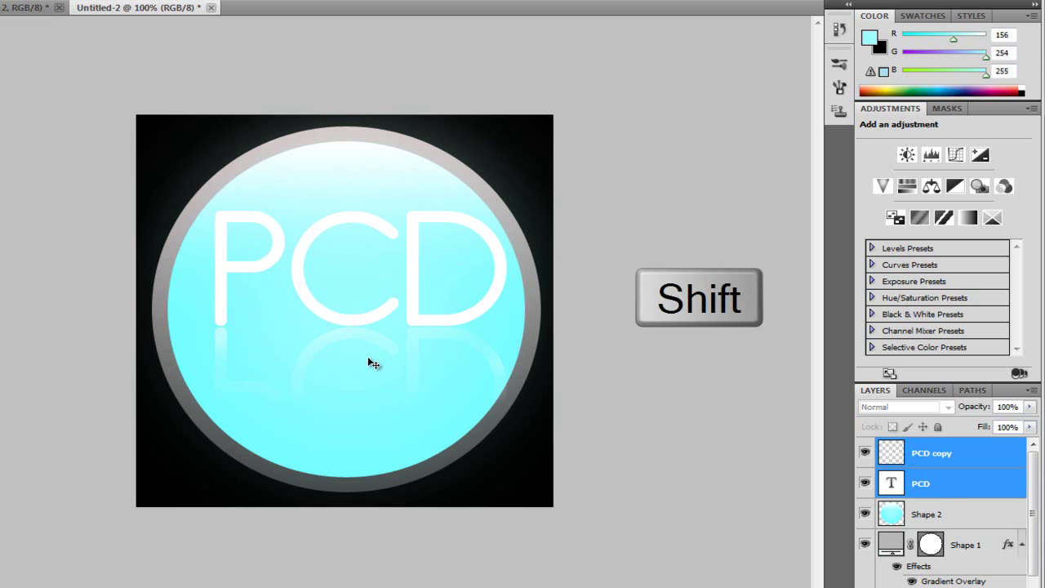
key(ctrl+t)
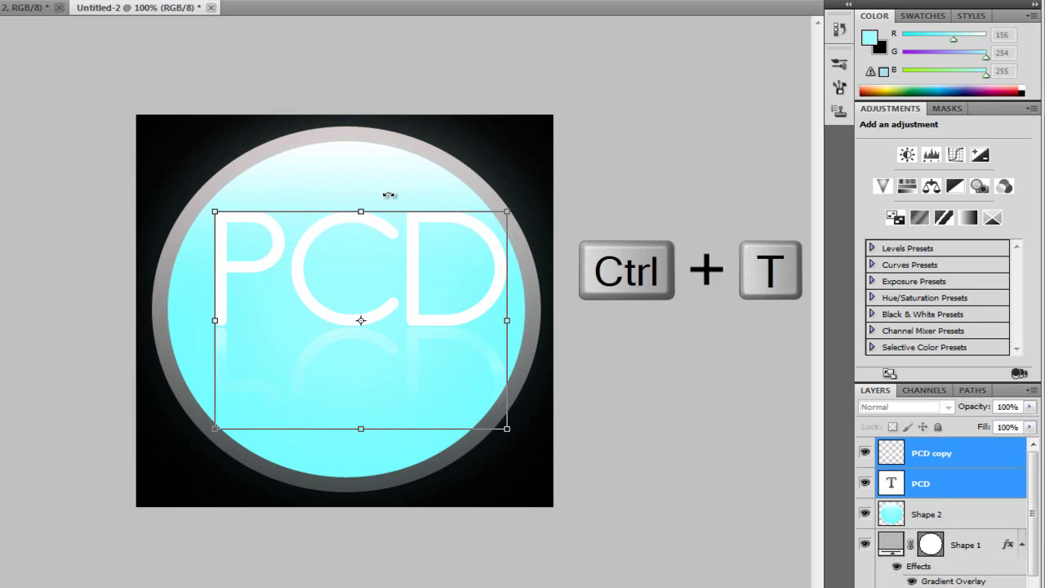
drag(388, 195, 309, 200)
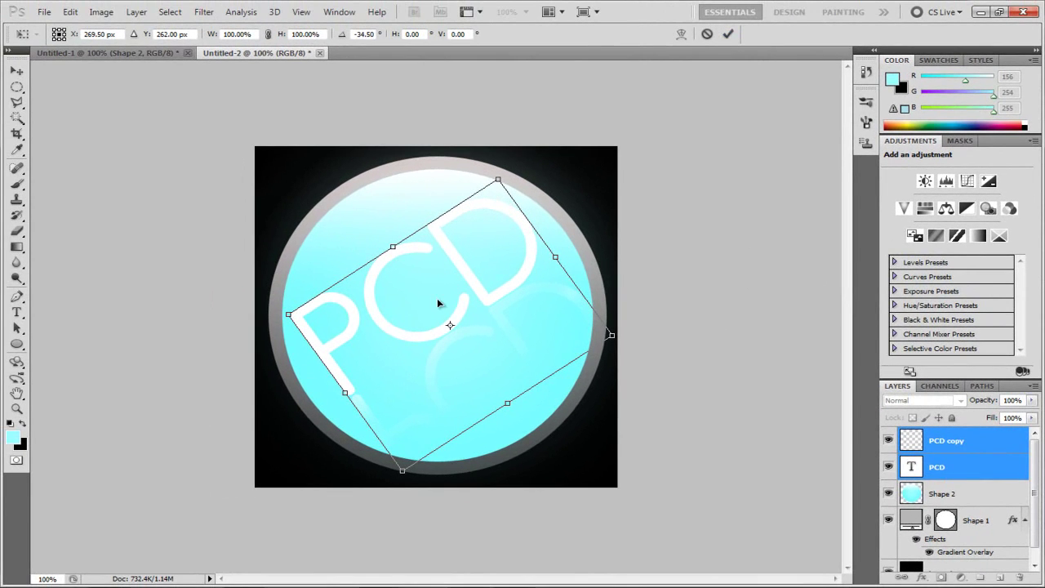
drag(438, 303, 439, 298)
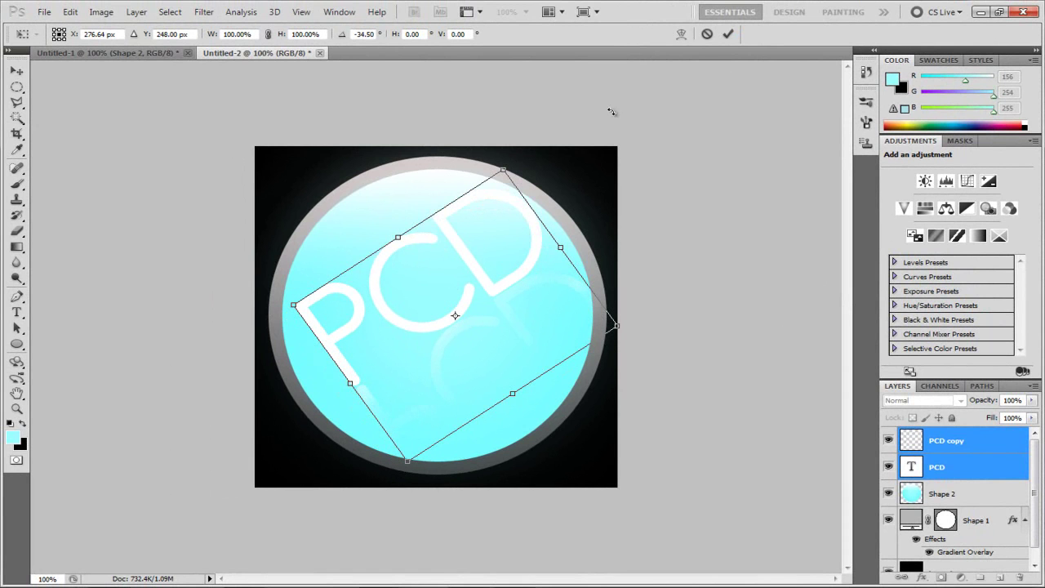
click(730, 35)
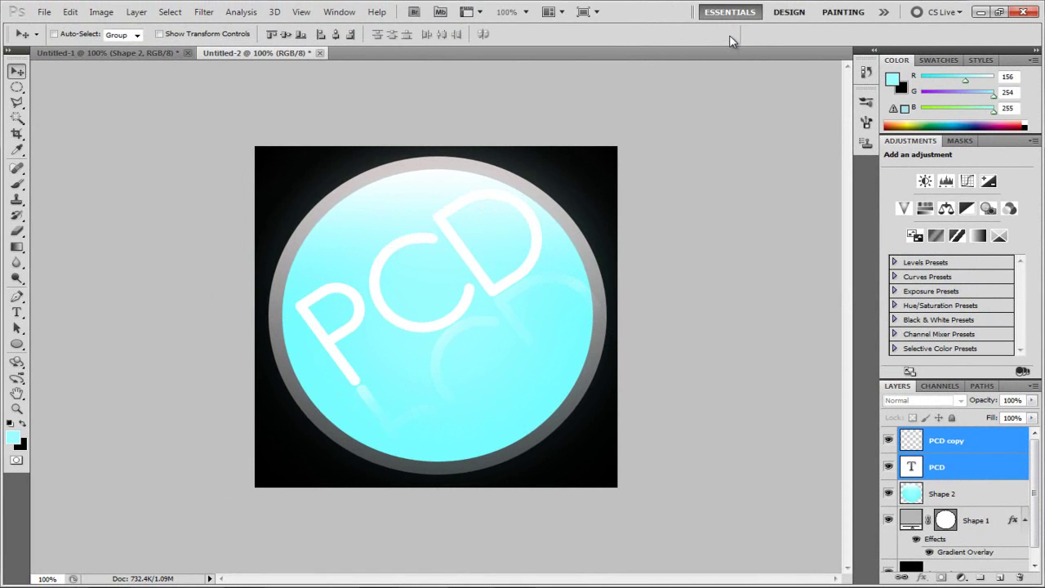
key(Left)
key(Left)
key(Left)
key(Left)
key(Down)
key(Down)
key(Down)
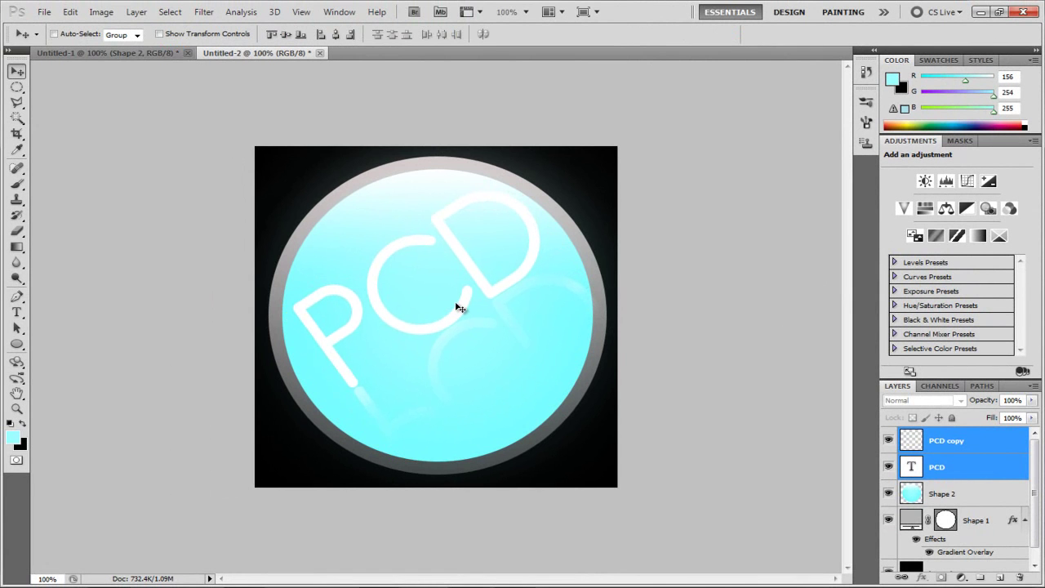
key(Down)
key(Down)
key(Down)
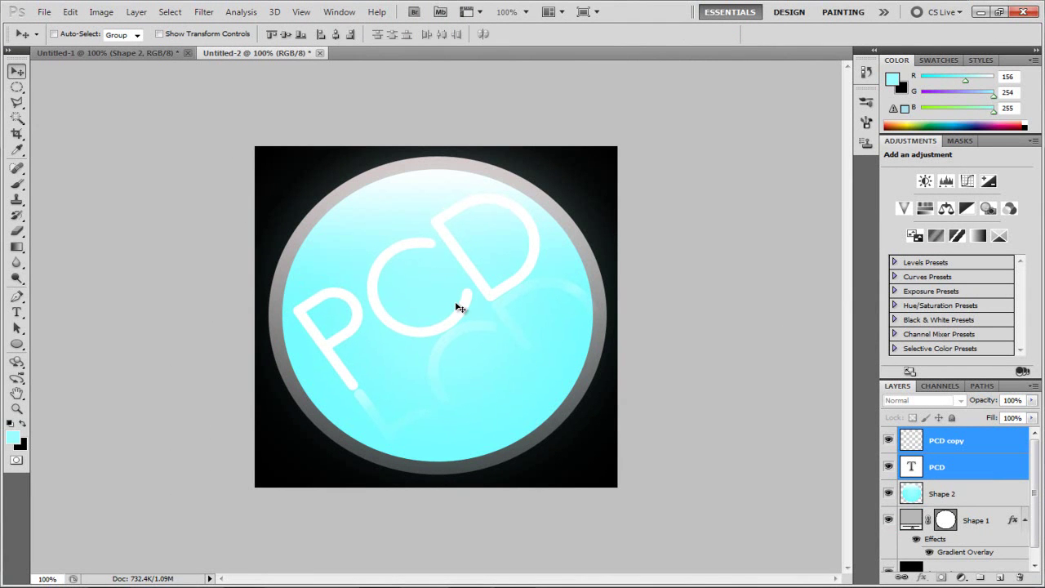